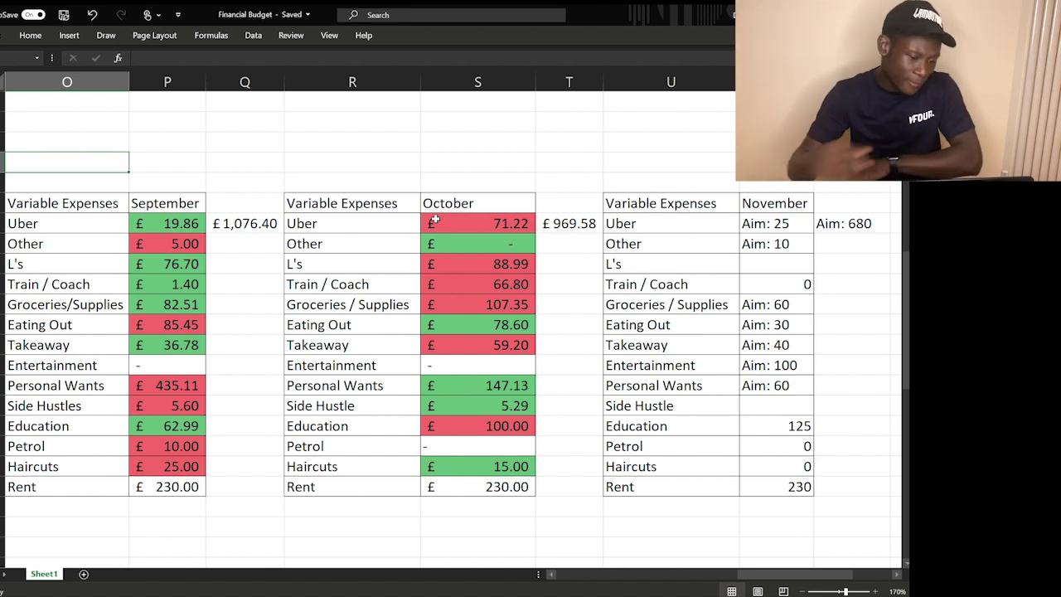
# Review the September variable expense categories from Uber down to Groceries/Supplies, checking the Uber and L's amounts
pyautogui.click(114, 225)
pyautogui.click(152, 224)
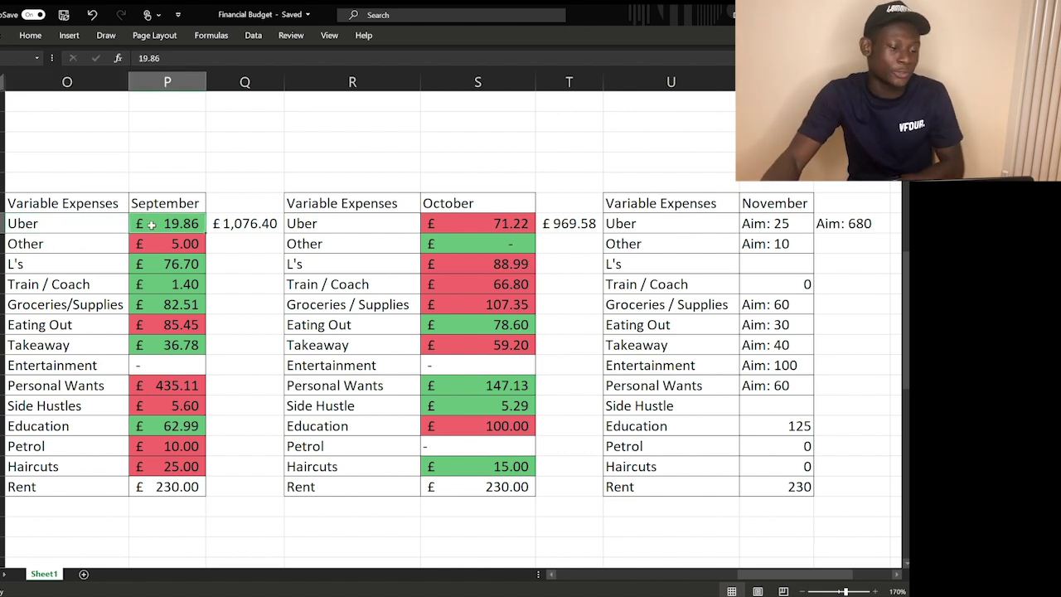
pyautogui.click(86, 209)
pyautogui.click(65, 236)
pyautogui.click(87, 170)
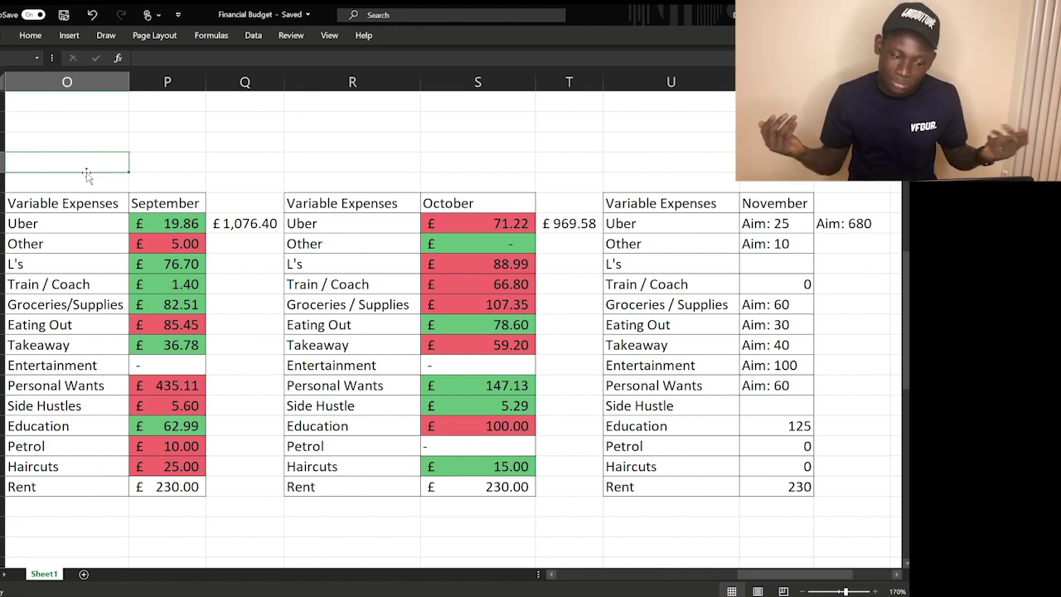
pyautogui.click(80, 241)
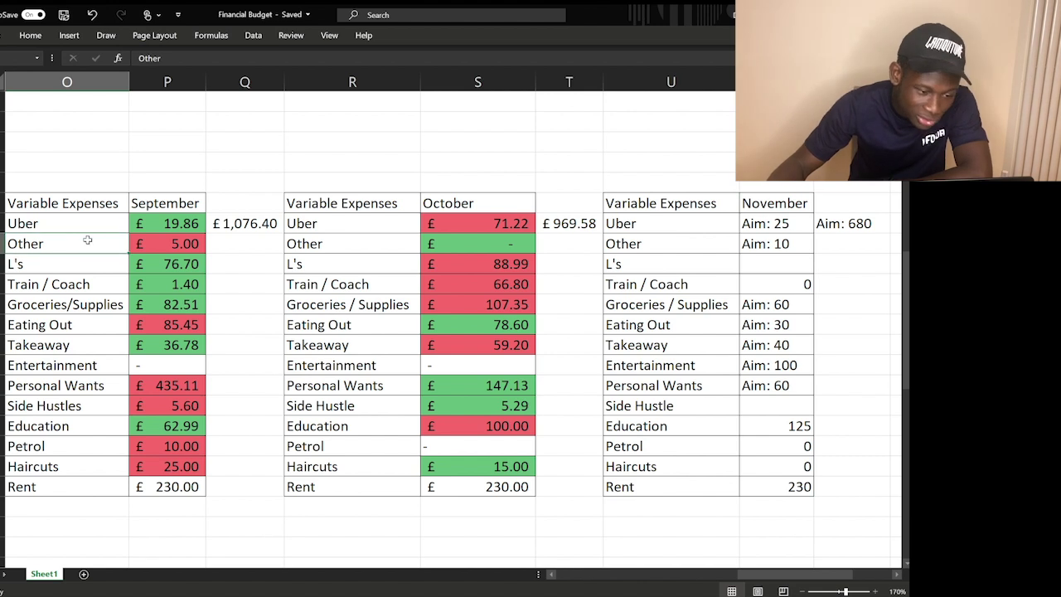
pyautogui.click(67, 265)
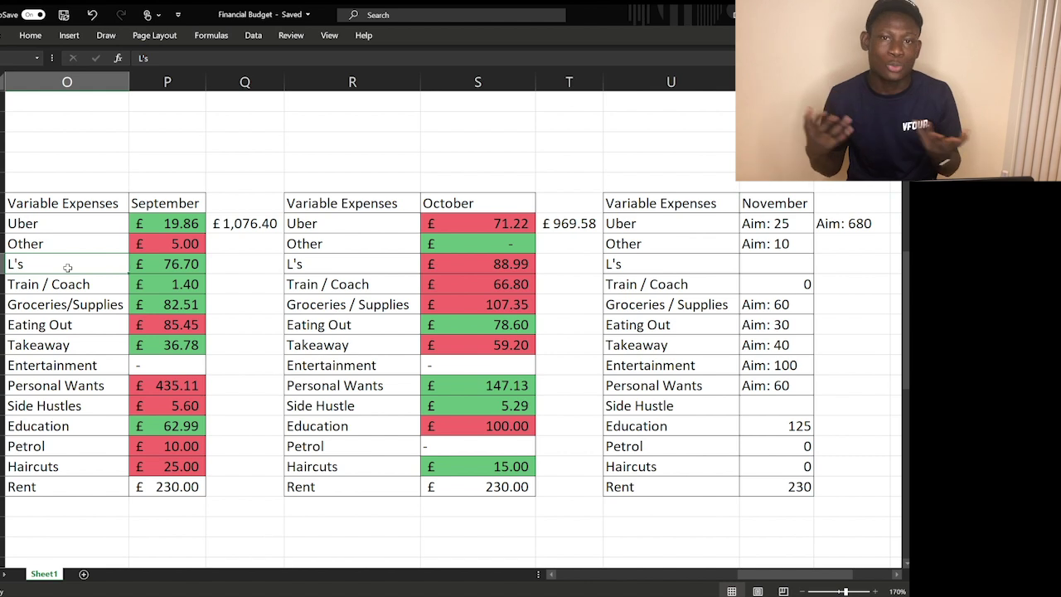
pyautogui.click(169, 263)
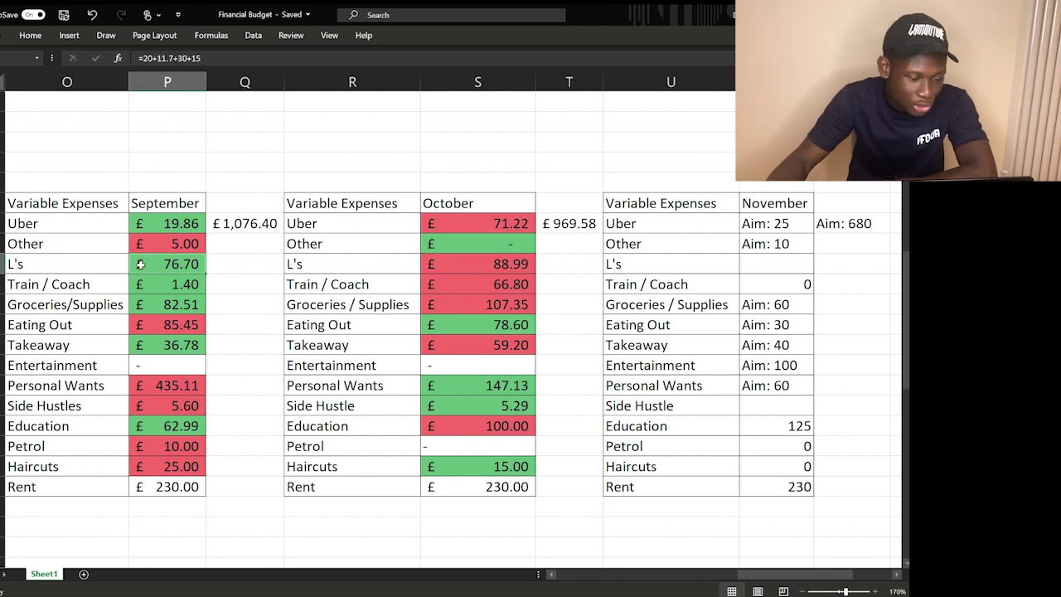
pyautogui.click(70, 284)
pyautogui.click(77, 305)
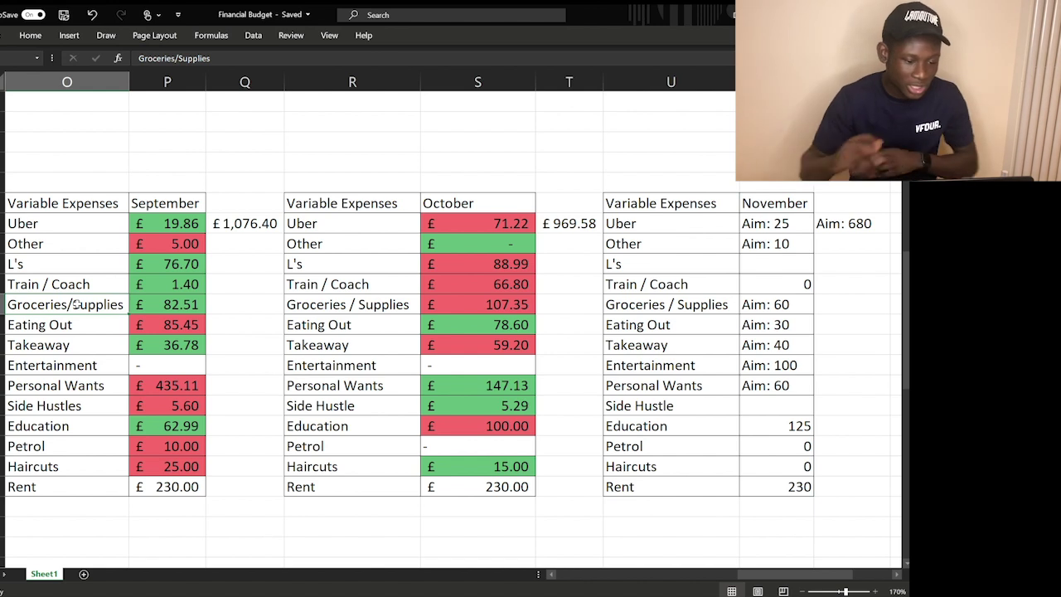
# Go through the remaining September expense categories, from Eating Out down to Rent
pyautogui.click(38, 327)
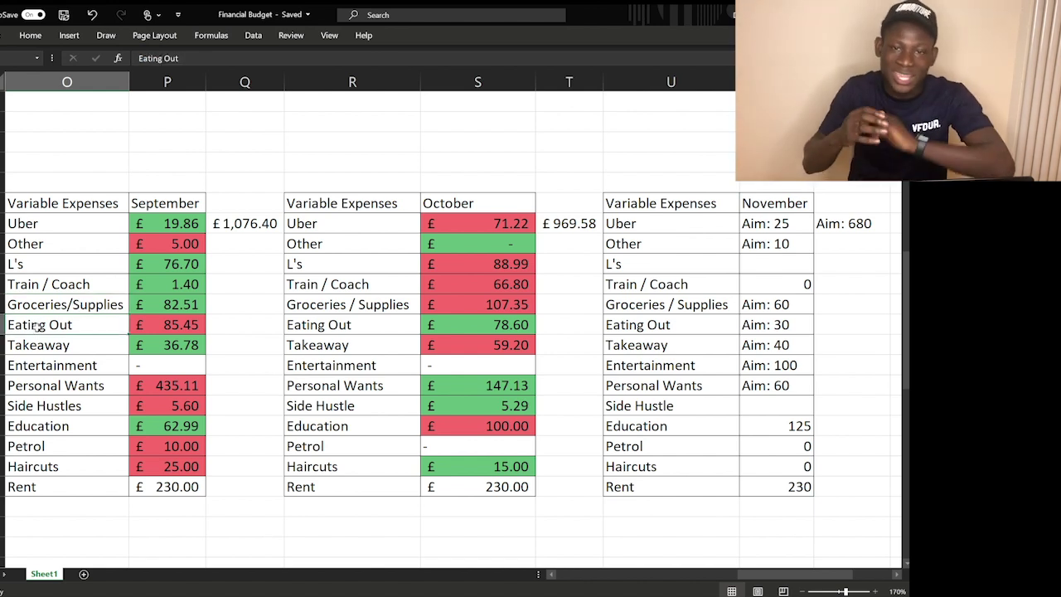
pyautogui.click(50, 357)
pyautogui.click(53, 346)
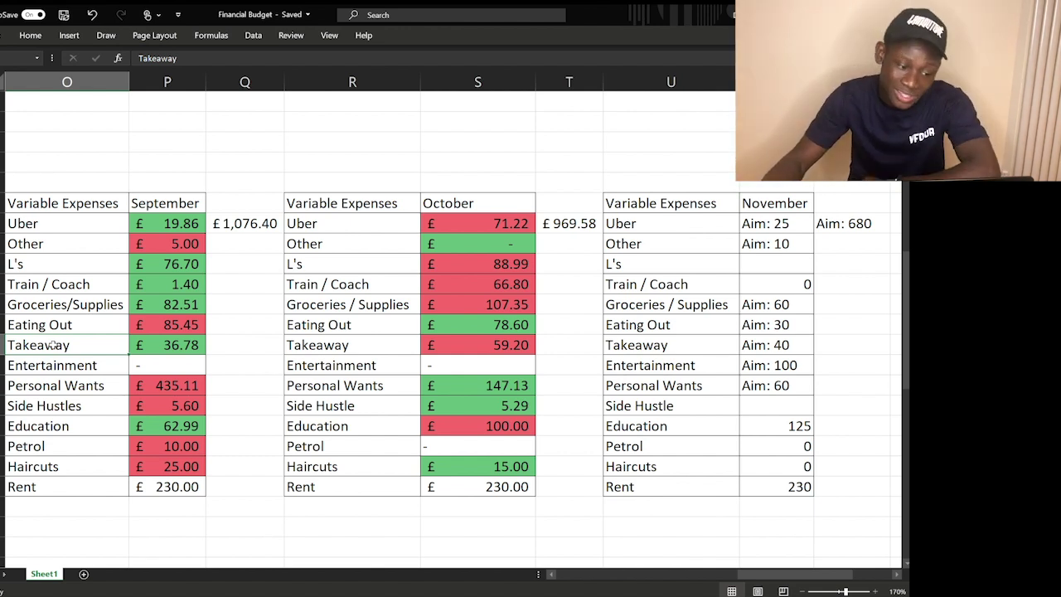
pyautogui.click(46, 370)
pyautogui.press('Down')
pyautogui.press('Down')
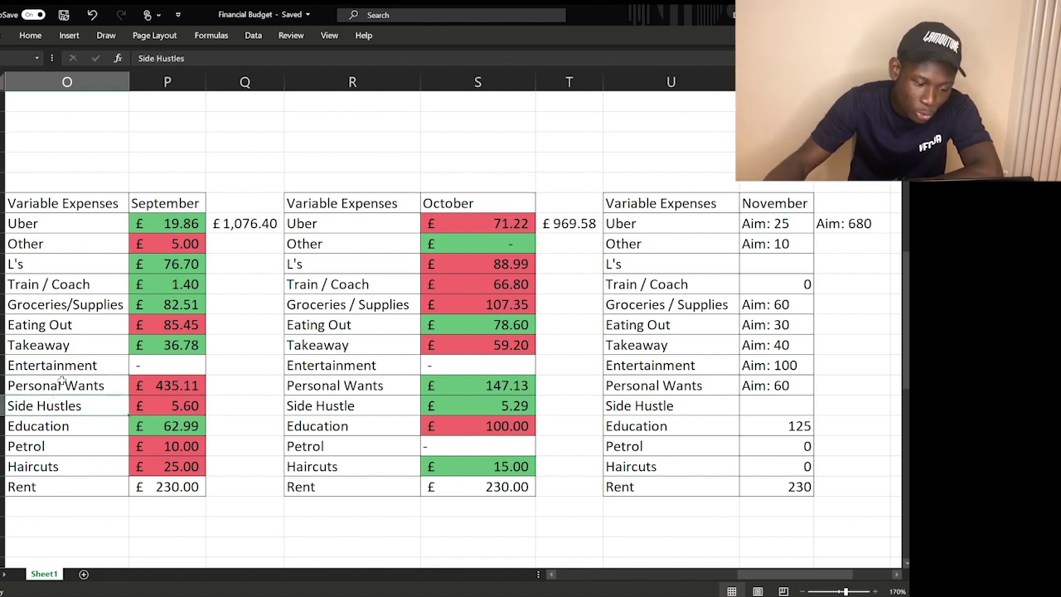
pyautogui.click(60, 380)
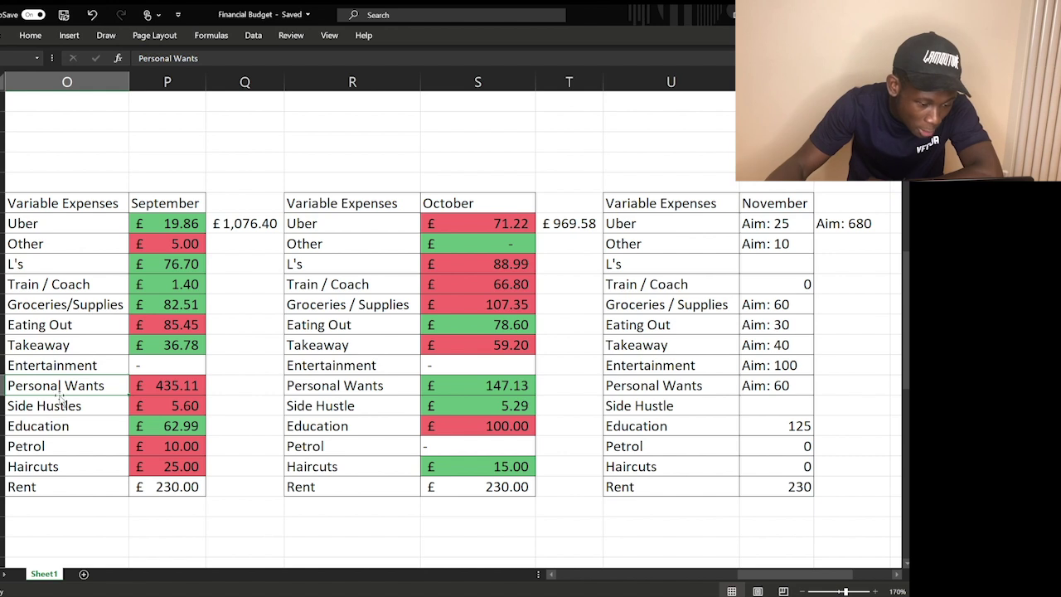
pyautogui.click(60, 401)
pyautogui.click(76, 425)
pyautogui.click(89, 452)
pyautogui.click(86, 466)
pyautogui.click(87, 487)
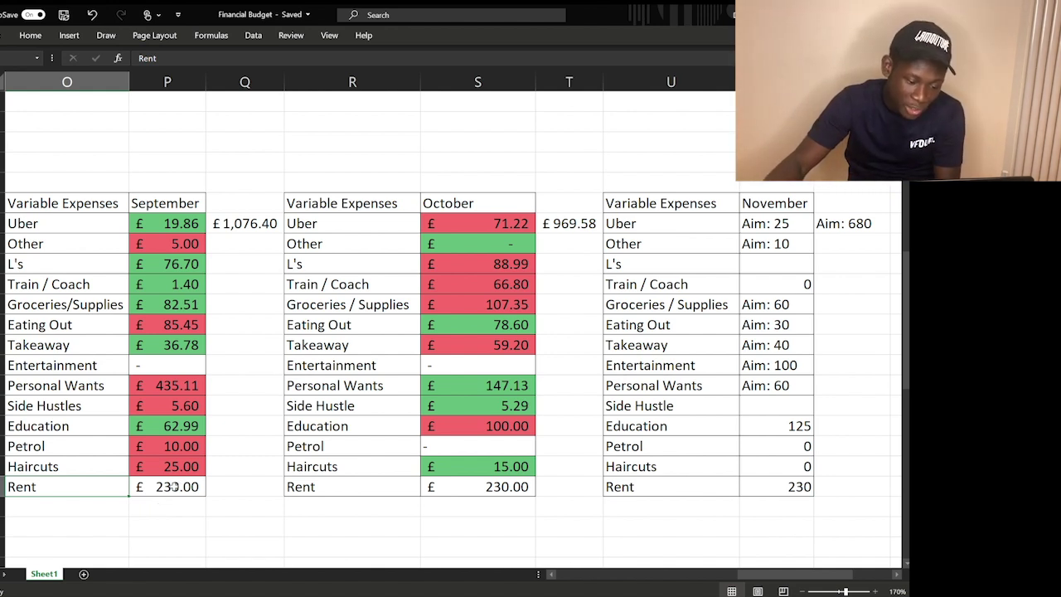
# Inspect the September amounts from Rent up through Haircuts, Petrol, Education and Side Hustles
pyautogui.click(175, 486)
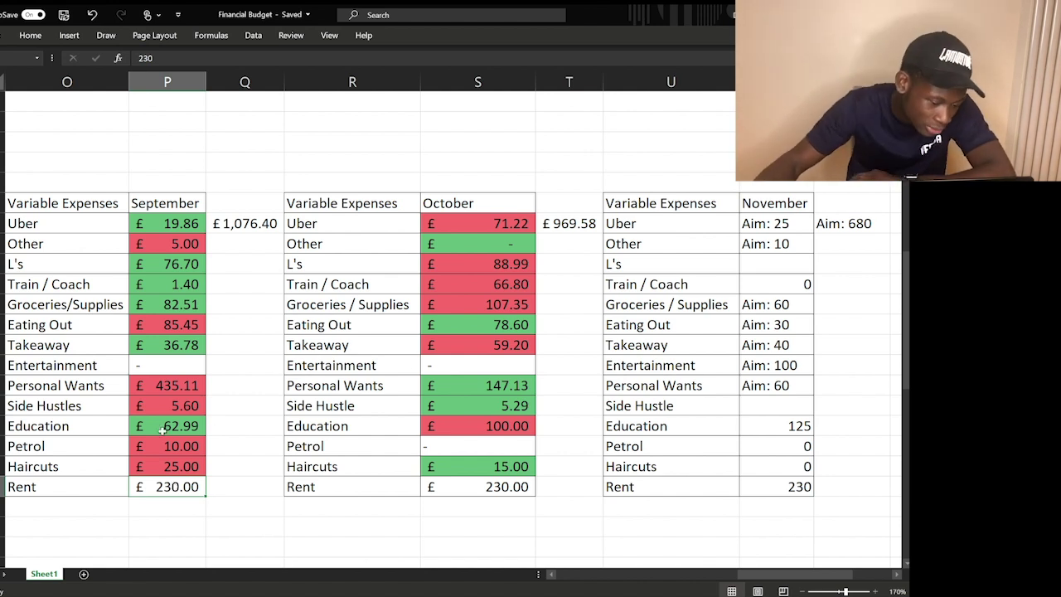
pyautogui.click(179, 462)
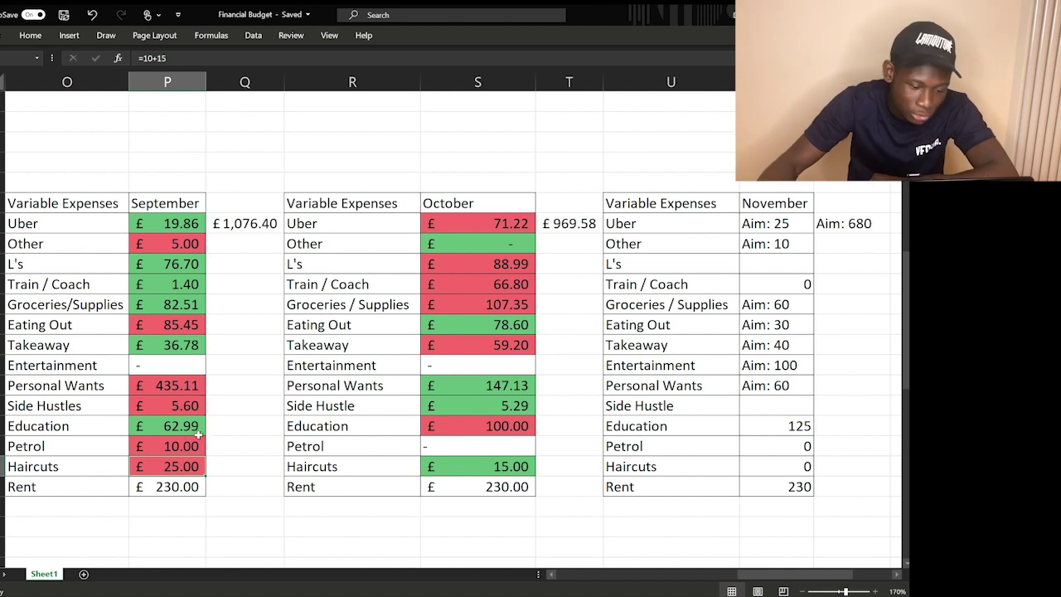
pyautogui.click(184, 446)
pyautogui.click(168, 426)
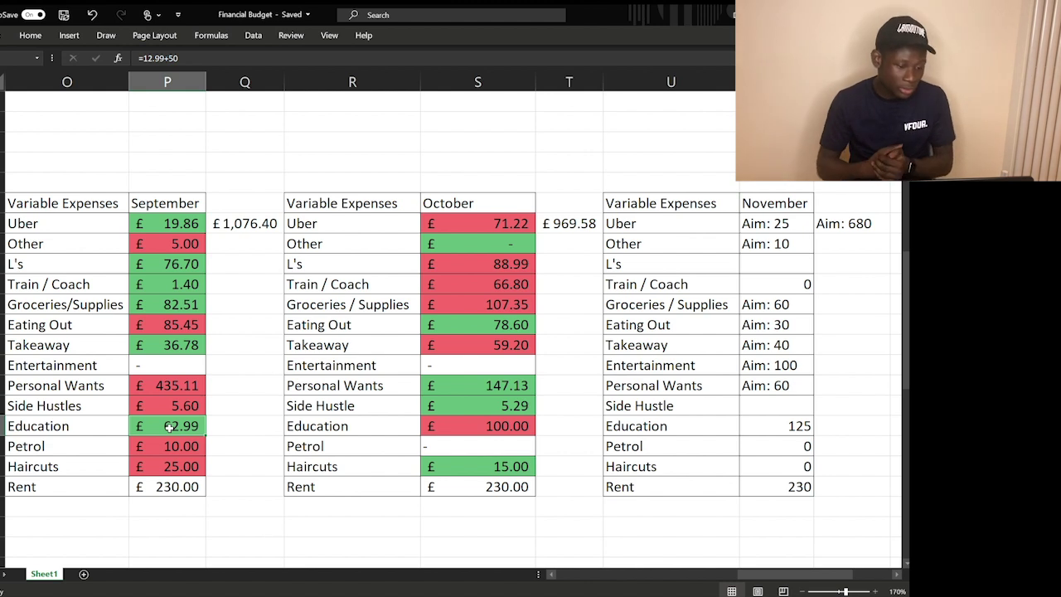
pyautogui.click(197, 403)
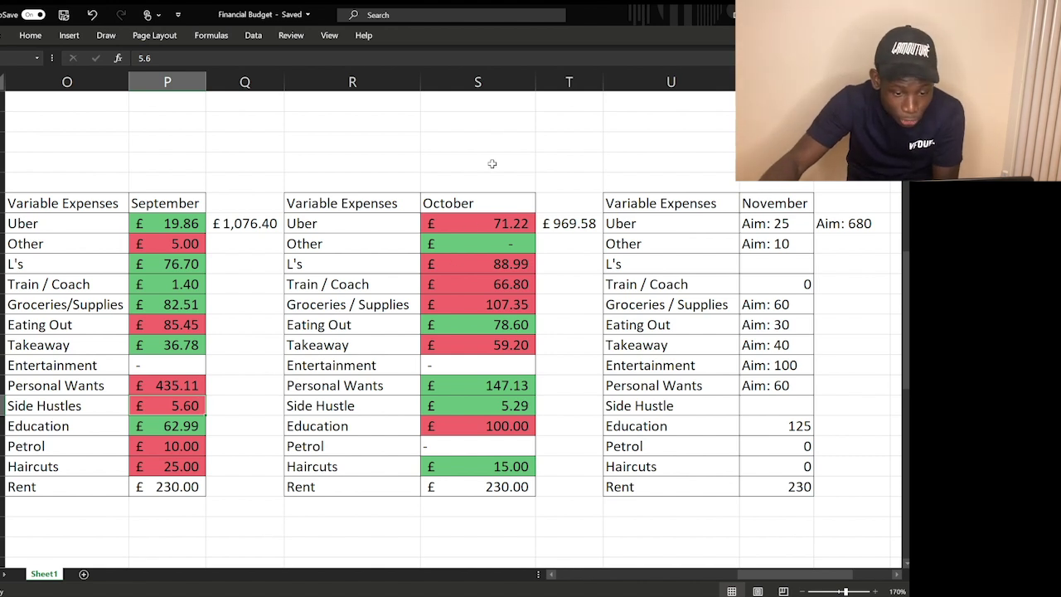
# Compare the Education spending for September and October, and check the October Haircuts amount
pyautogui.click(180, 424)
pyautogui.click(501, 425)
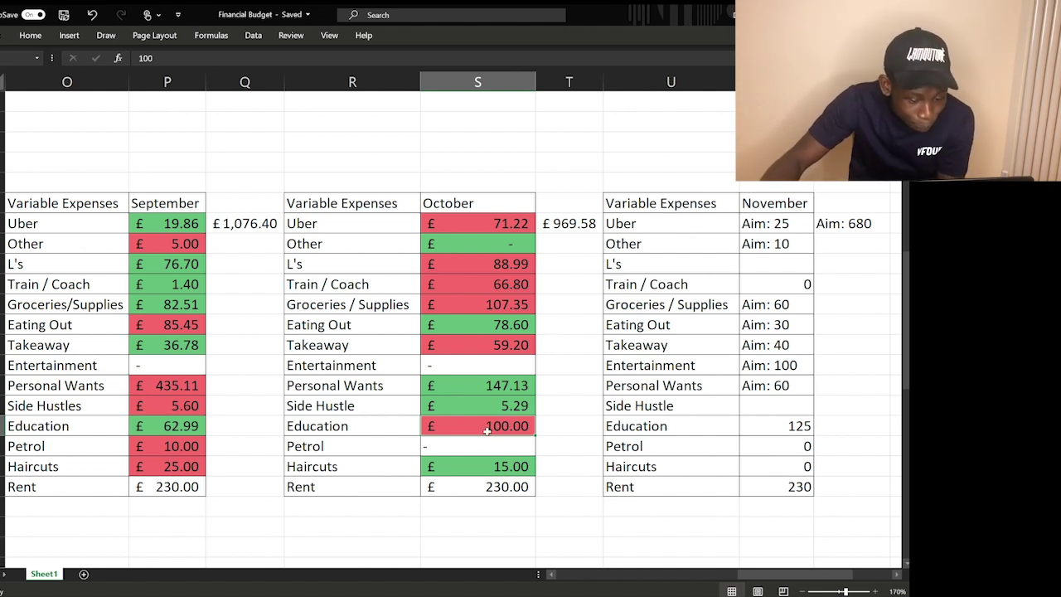
pyautogui.click(512, 466)
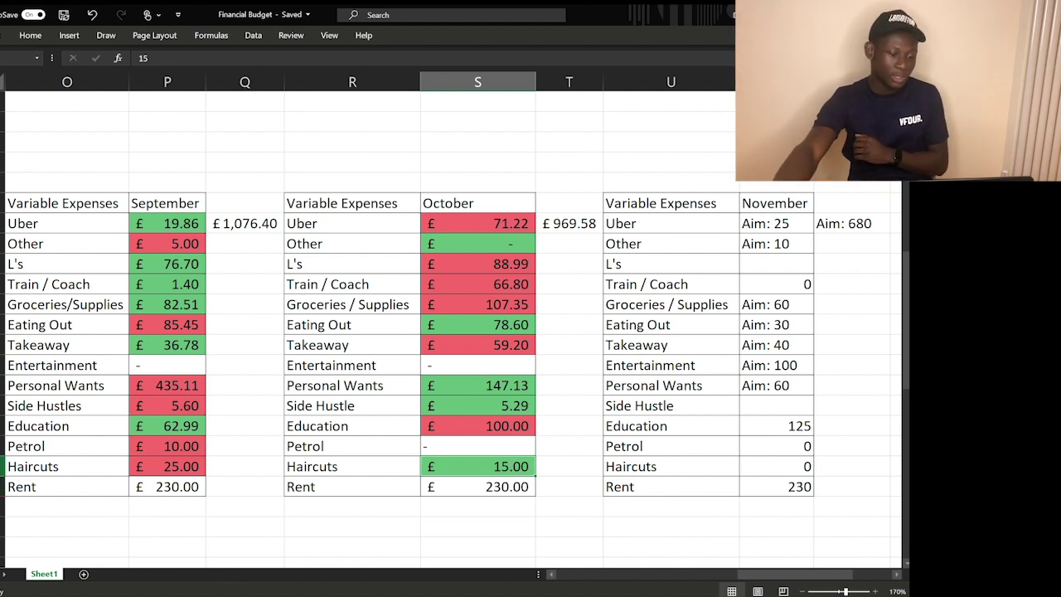
# Check the September Personal Wants breakdown and compare the Takeaway formulas for September and October
pyautogui.click(180, 388)
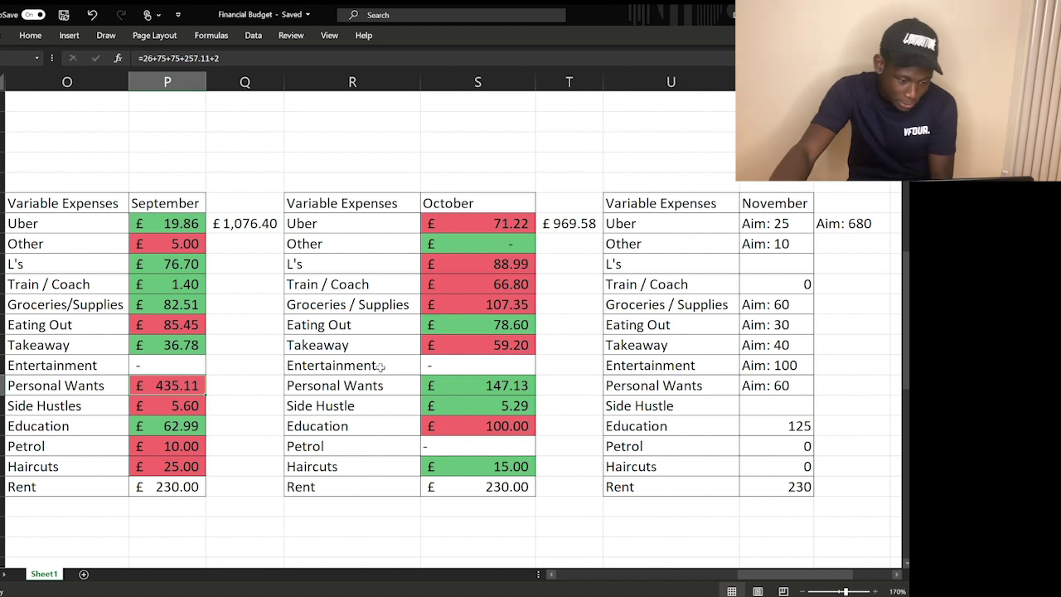
pyautogui.click(193, 348)
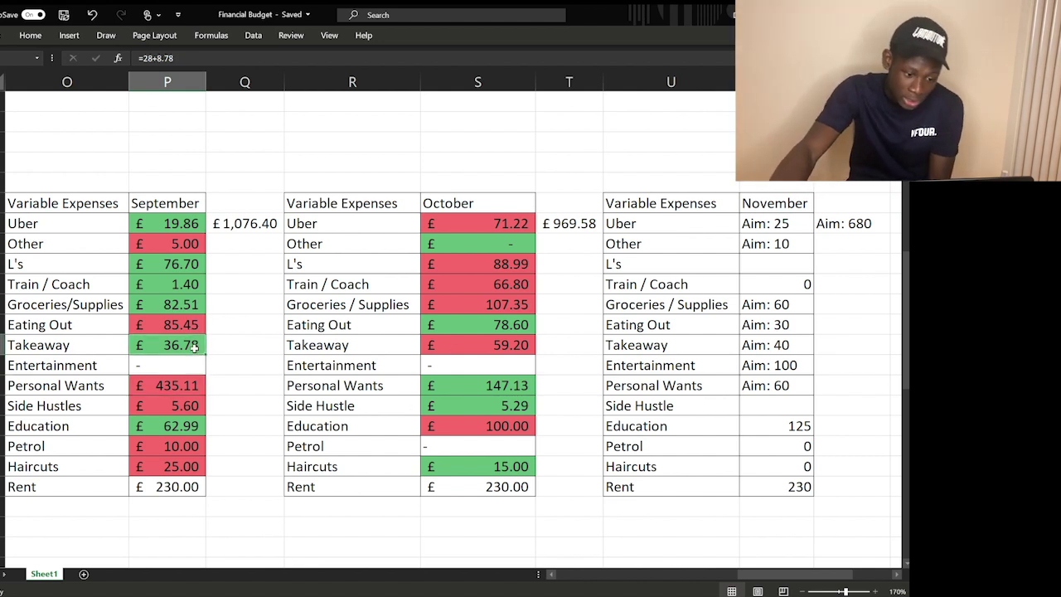
pyautogui.click(521, 346)
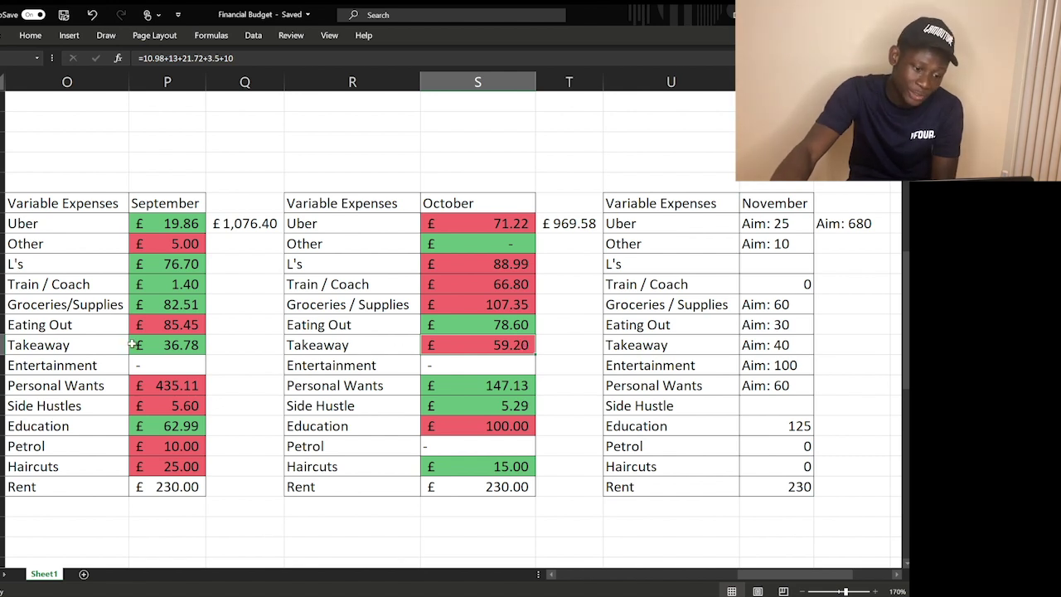
pyautogui.click(165, 343)
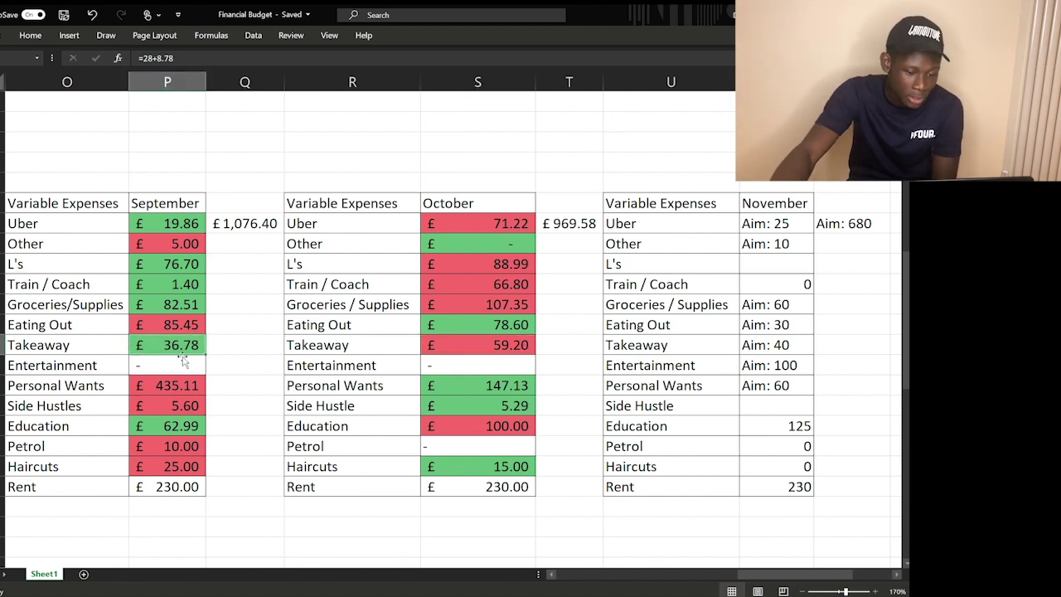
pyautogui.click(485, 345)
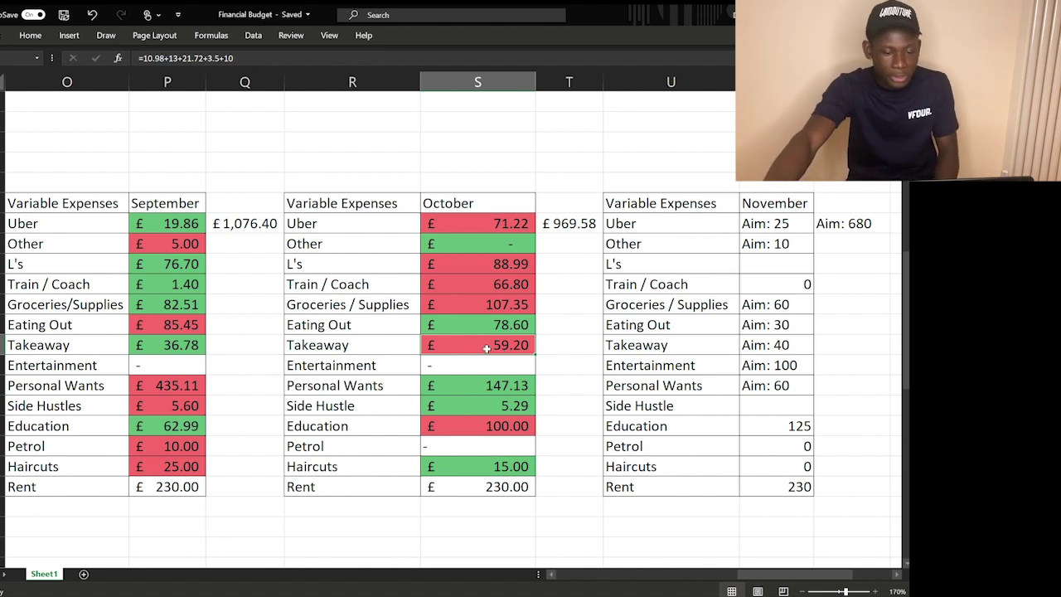
pyautogui.click(160, 348)
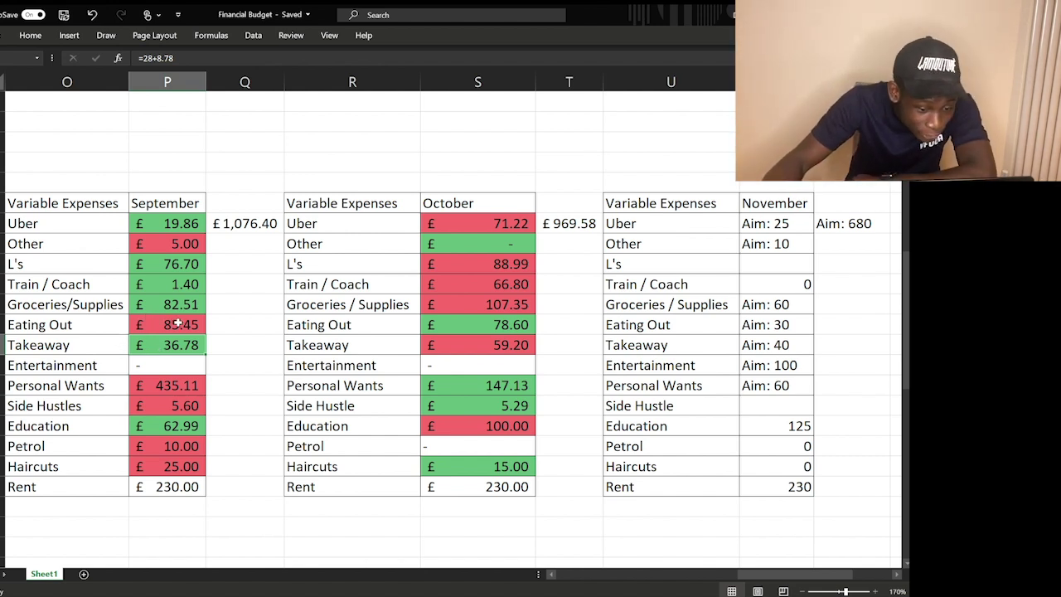
# Compare the Eating Out spending for September and October with the November aim
pyautogui.click(177, 324)
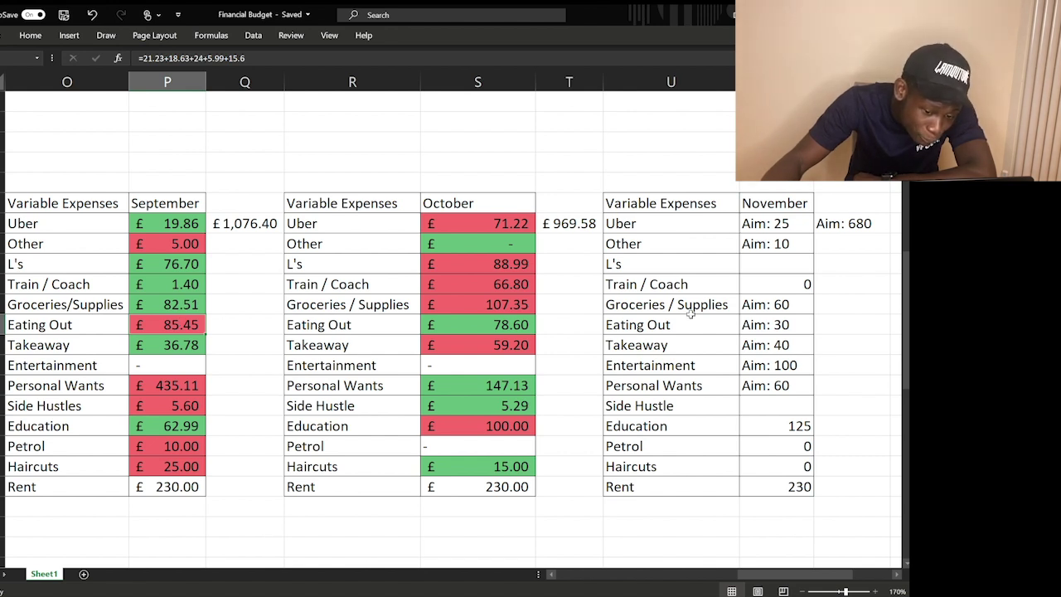
pyautogui.click(500, 324)
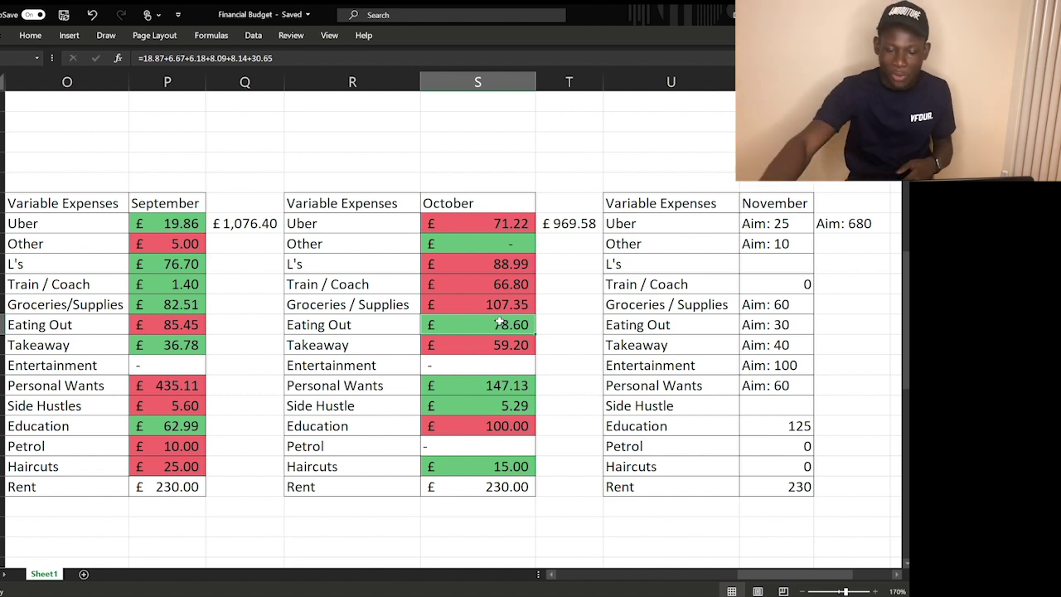
pyautogui.click(767, 330)
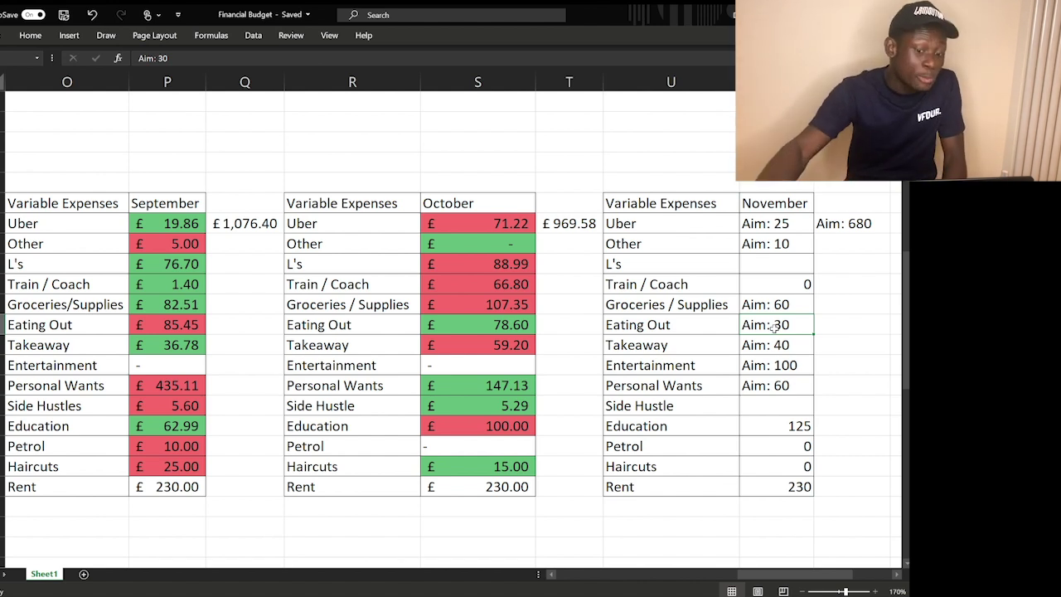
pyautogui.click(490, 325)
pyautogui.click(178, 325)
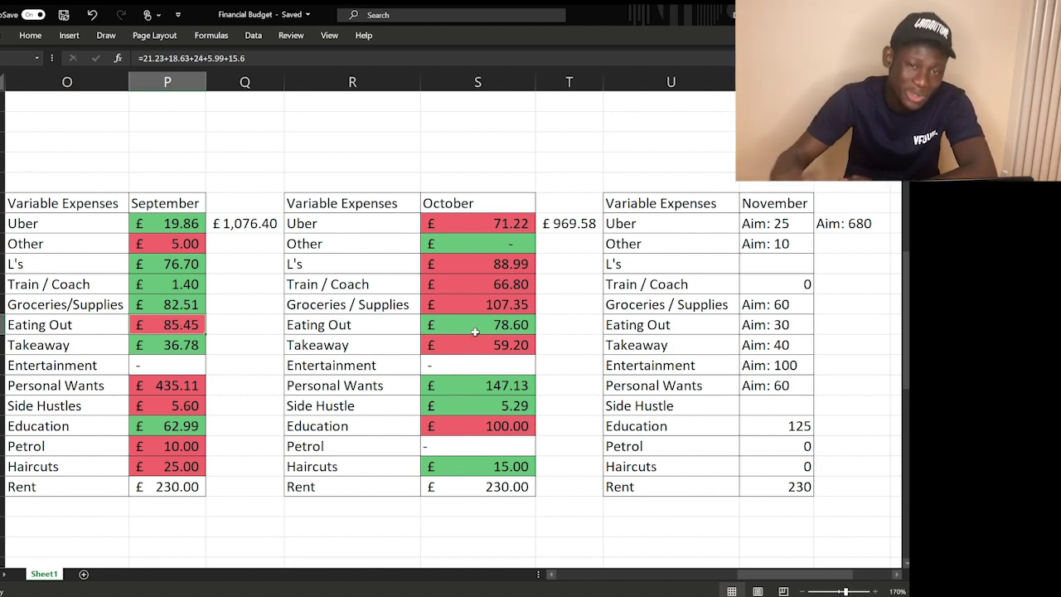
# Compare the itemised Groceries/Supplies formulas for September and October
pyautogui.click(91, 305)
pyautogui.click(157, 311)
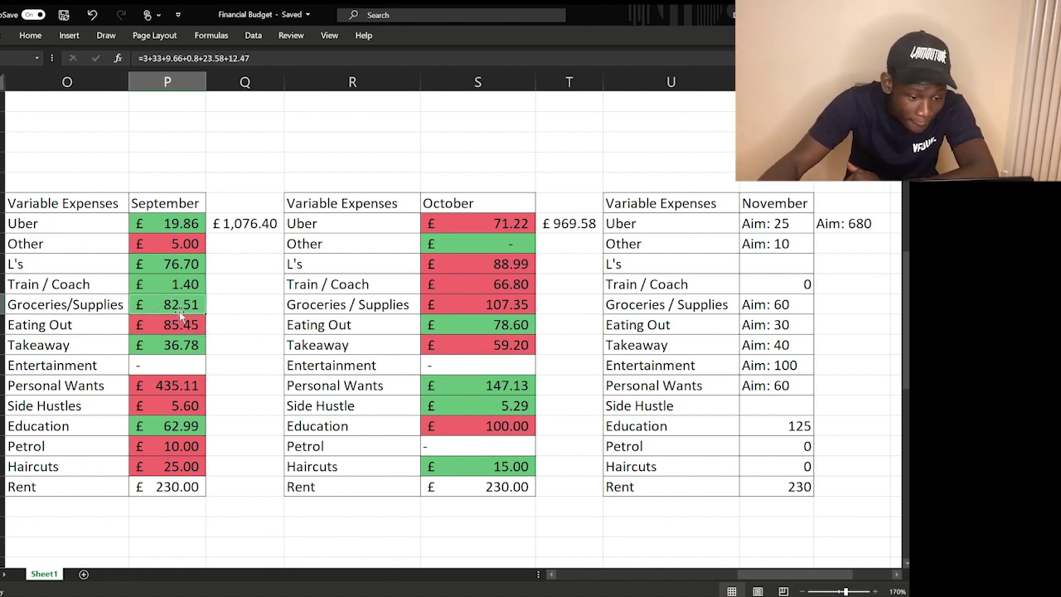
pyautogui.click(495, 304)
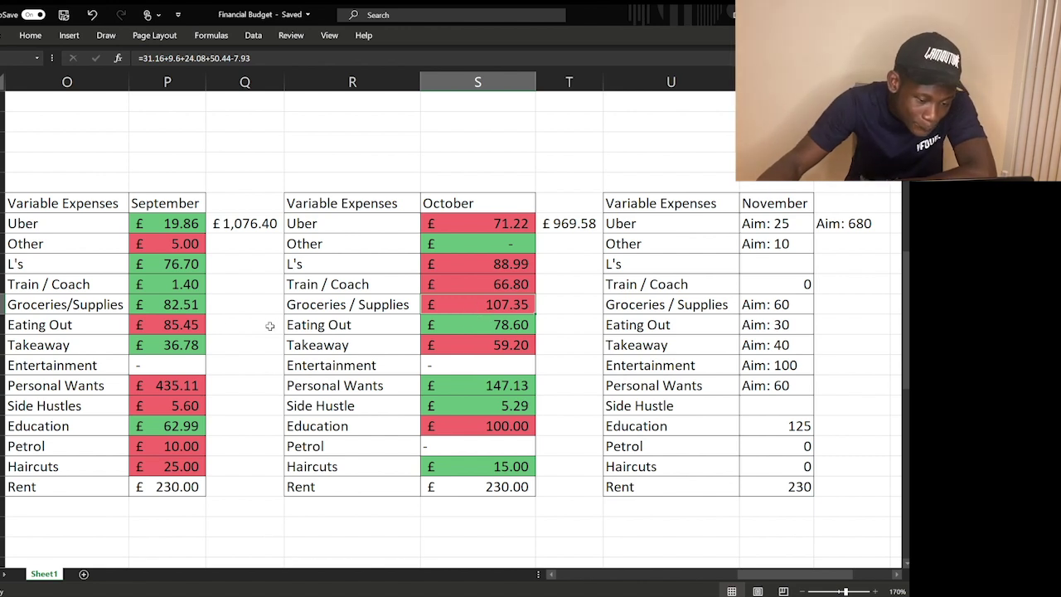
pyautogui.click(143, 301)
pyautogui.click(485, 298)
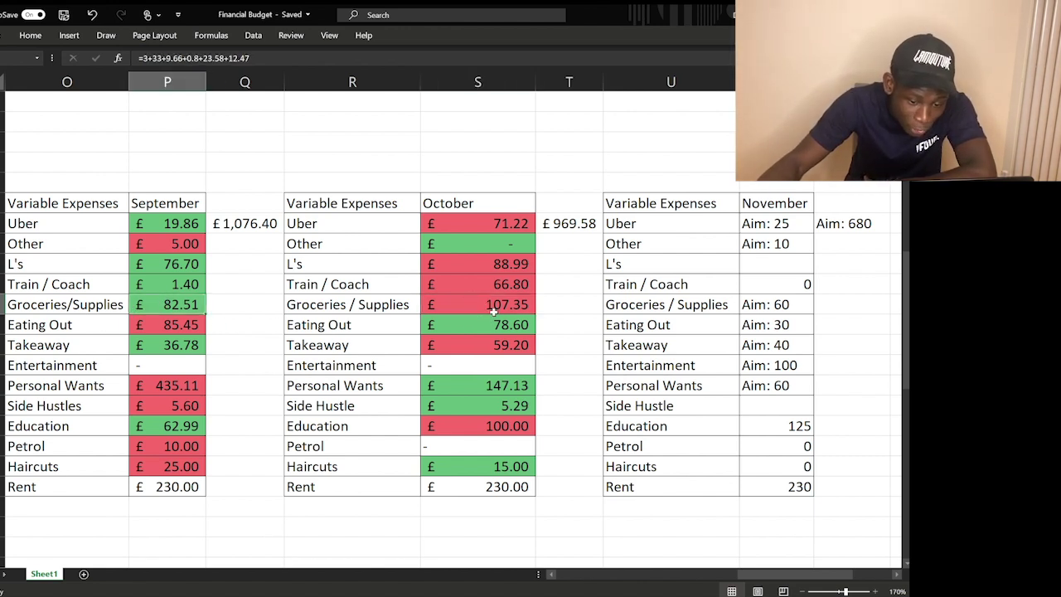
pyautogui.click(498, 305)
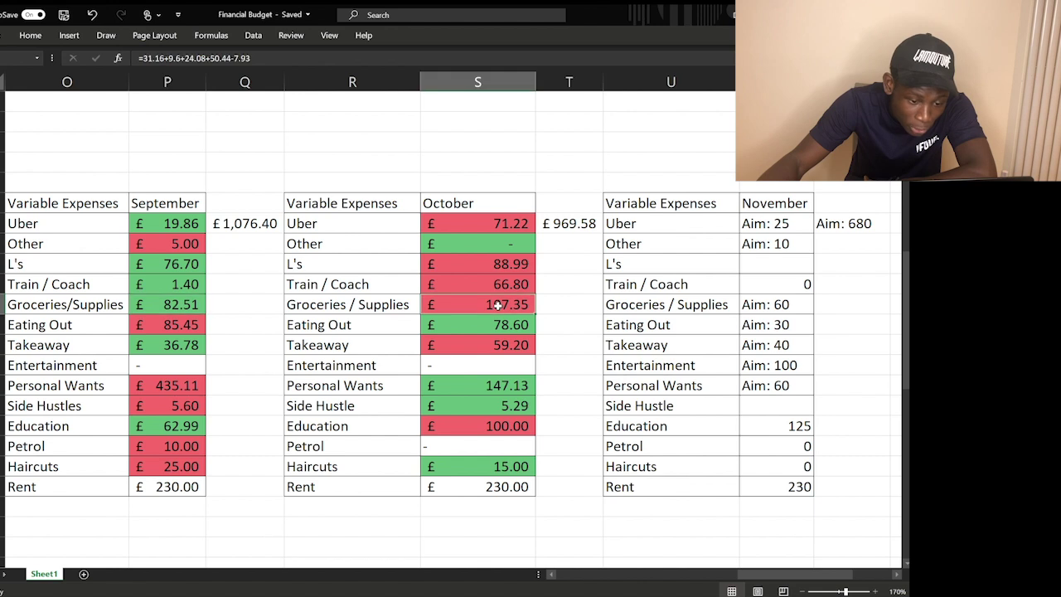
# Examine the October amounts for Train / Coach, Uber and L's
pyautogui.click(471, 287)
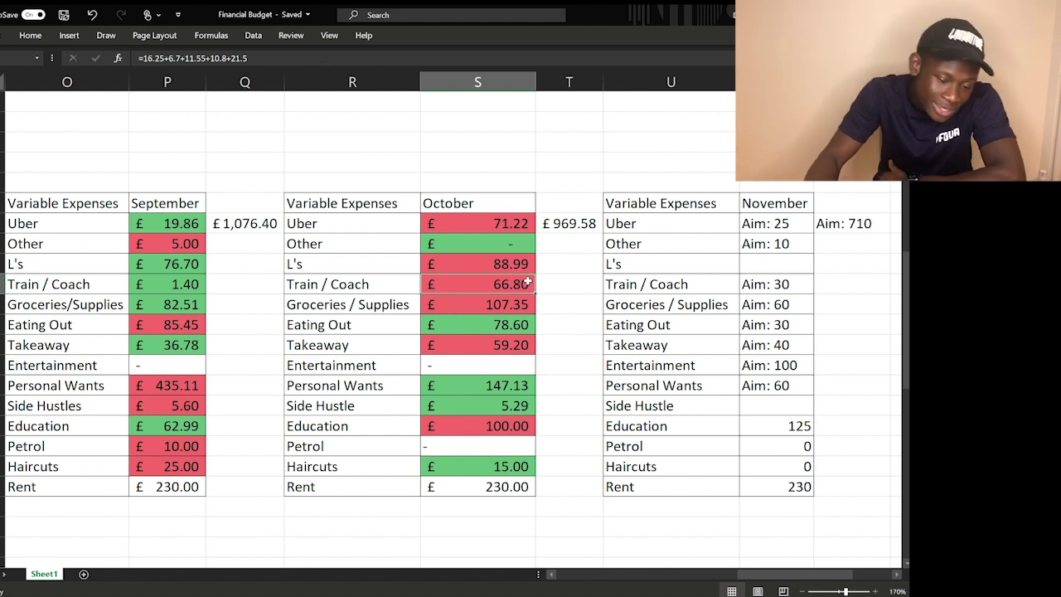
pyautogui.click(509, 222)
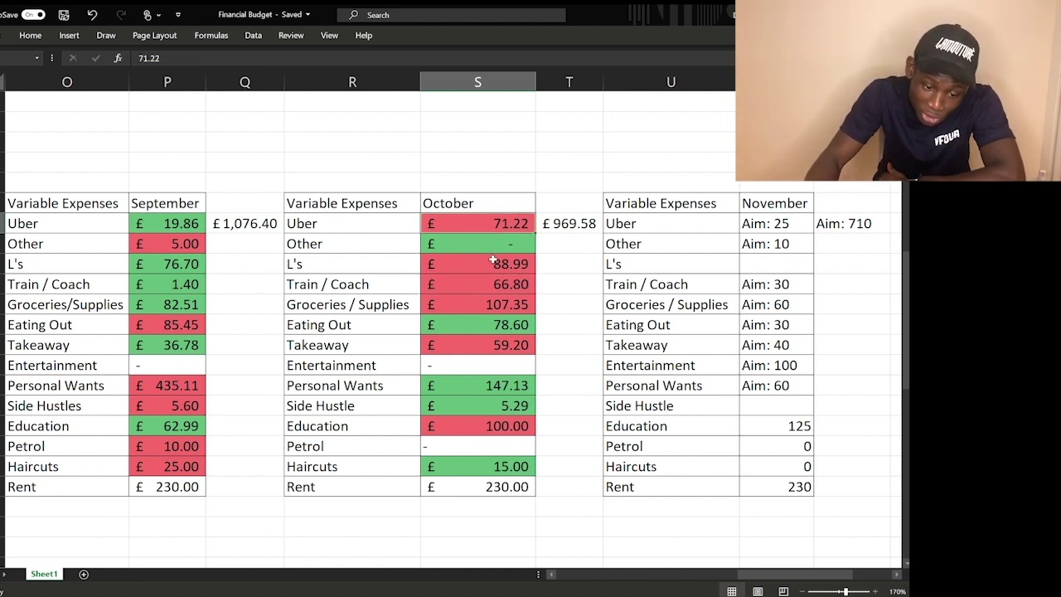
pyautogui.click(500, 283)
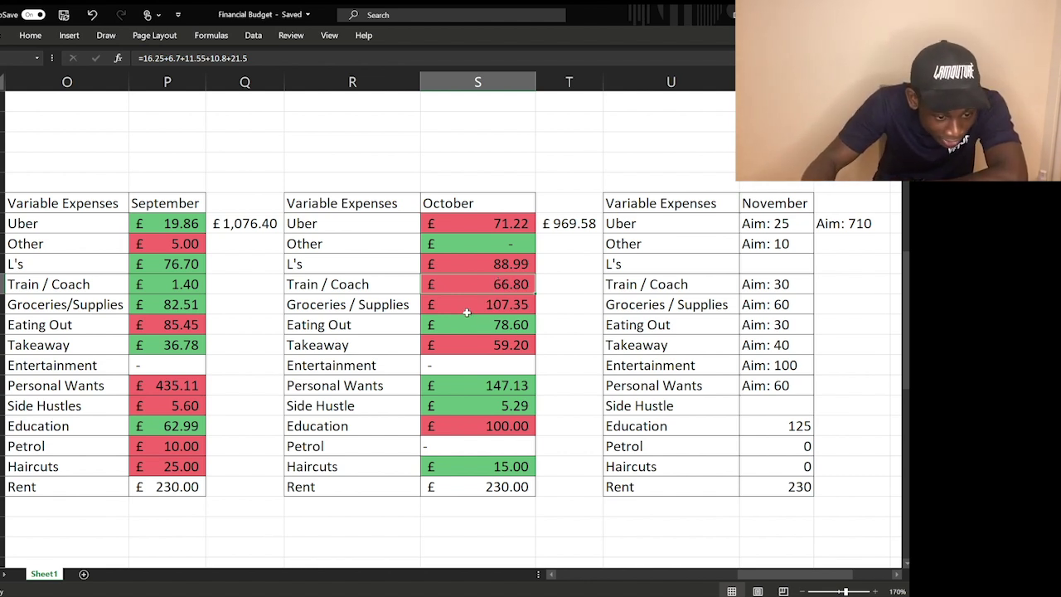
pyautogui.click(477, 262)
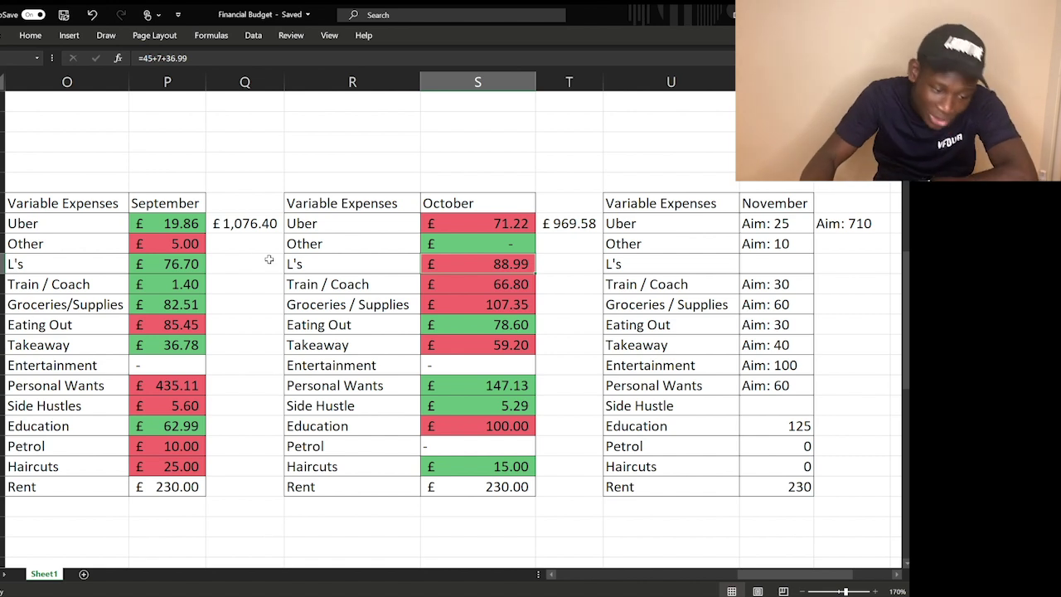
# Compare the L's formulas for September and October, and check the October amount for Other
pyautogui.click(173, 263)
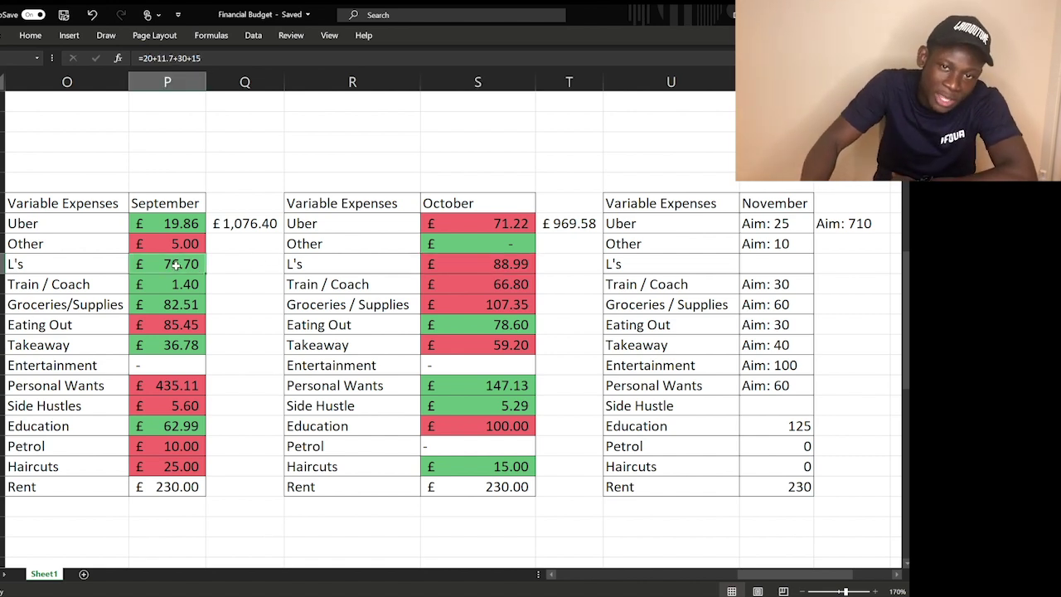
pyautogui.click(503, 264)
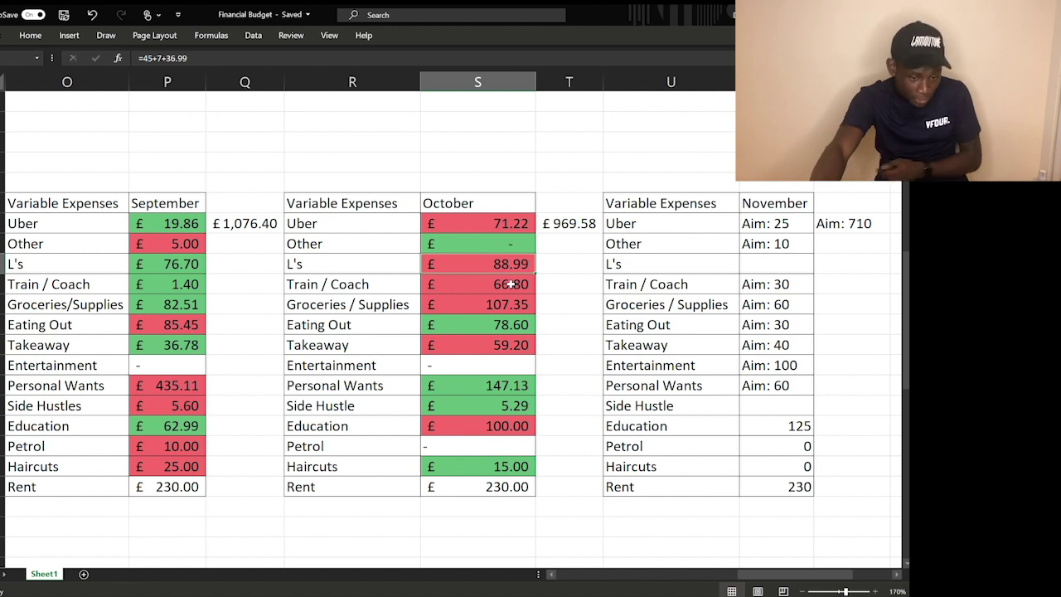
pyautogui.click(492, 247)
# Compare the Uber spending and the variable expense total formulas for September and October
pyautogui.click(487, 228)
pyautogui.click(156, 226)
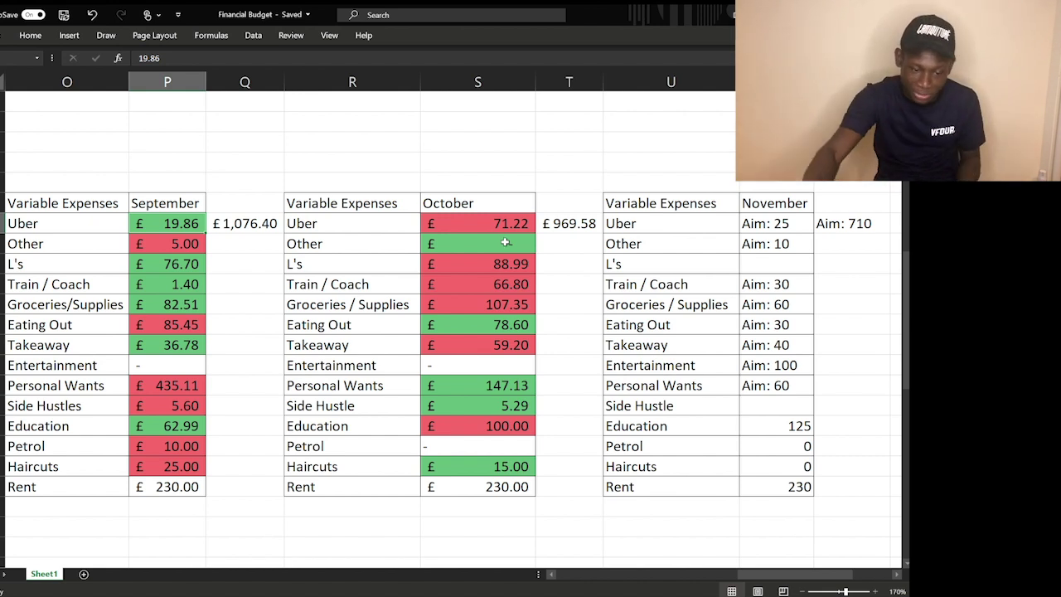
pyautogui.click(514, 221)
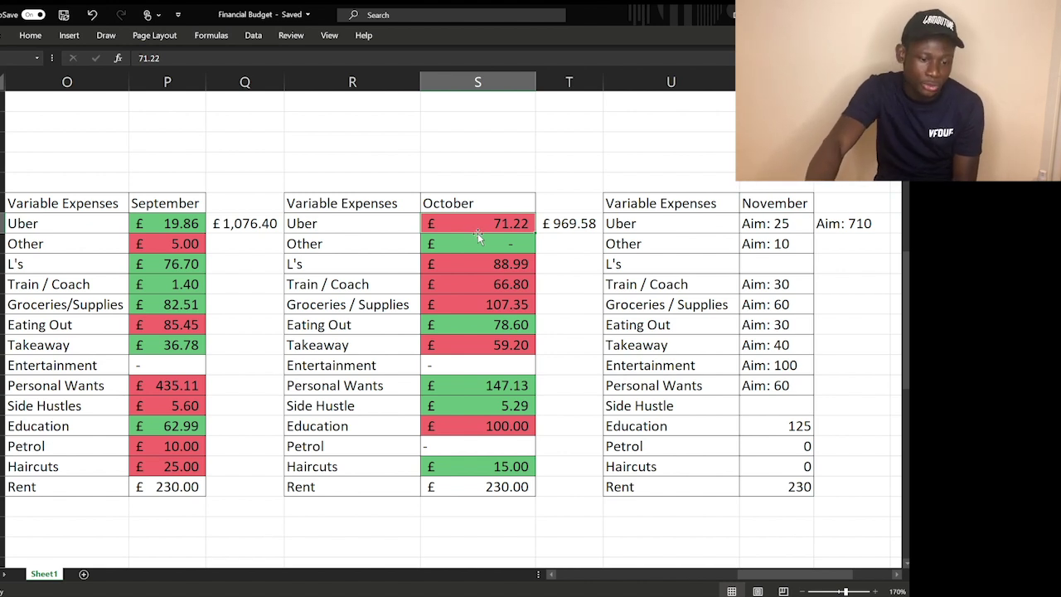
pyautogui.click(566, 224)
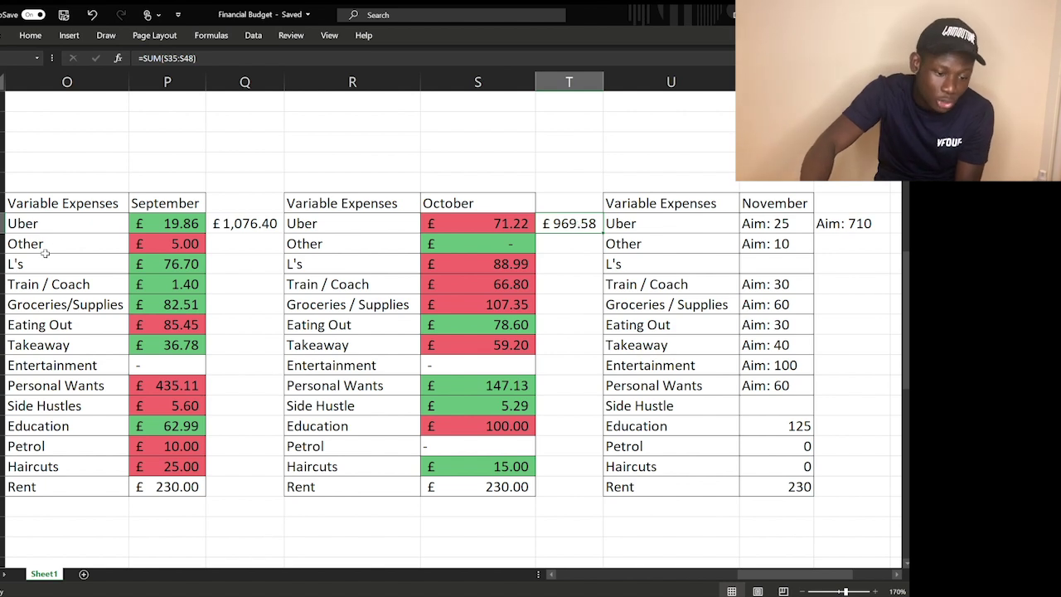
pyautogui.click(257, 233)
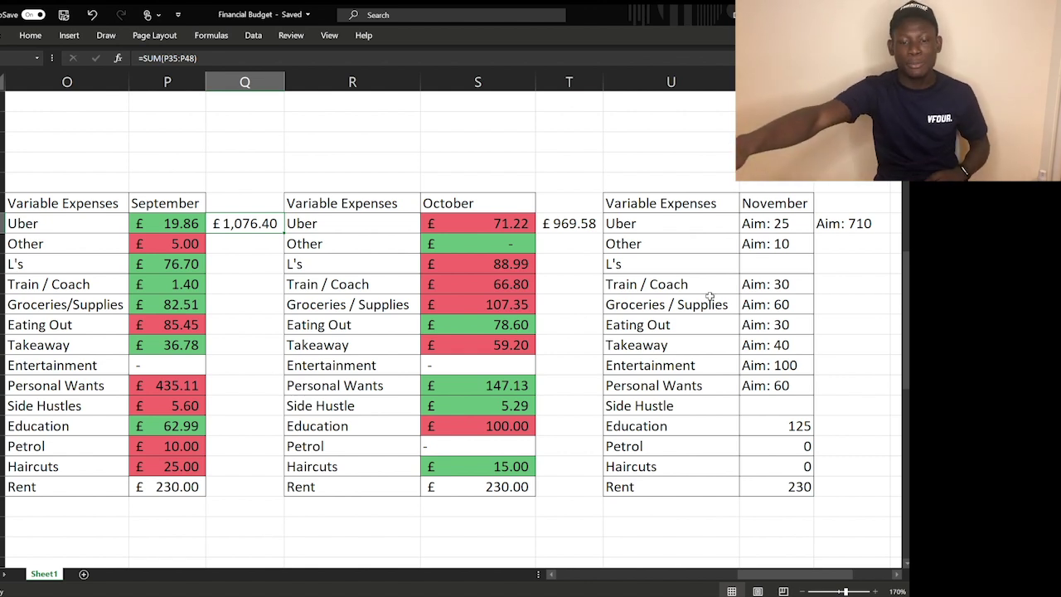
# Review the November aims for Uber, L's, Eating Out and Takeaway
pyautogui.click(746, 224)
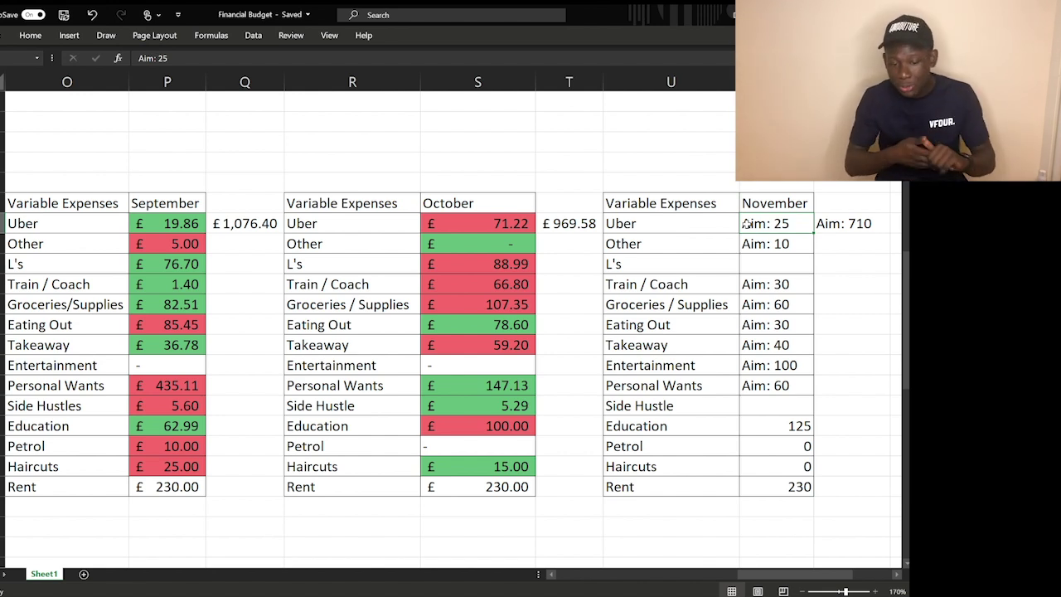
pyautogui.click(752, 264)
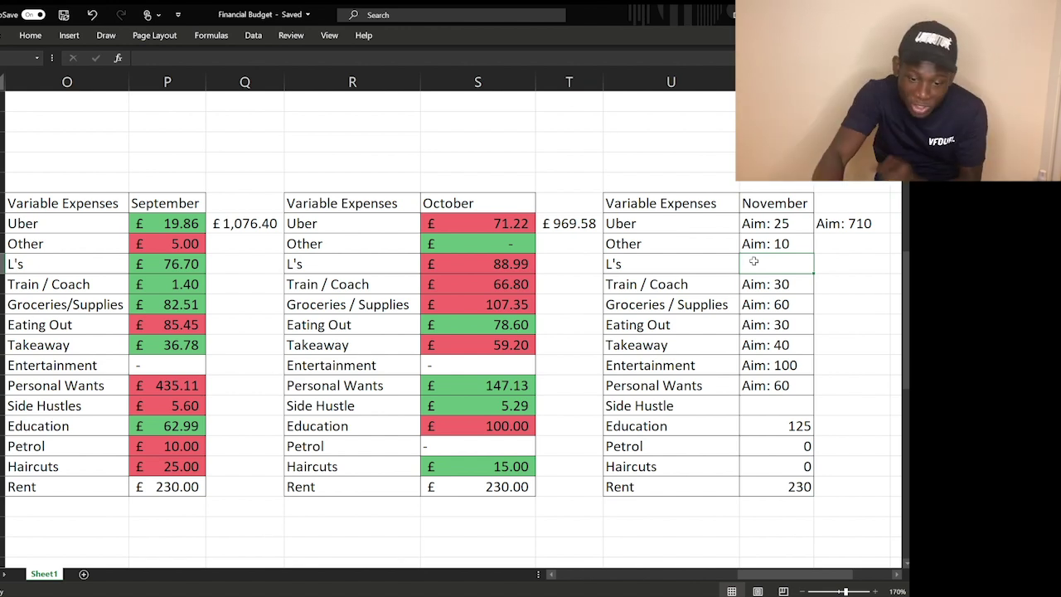
pyautogui.click(764, 324)
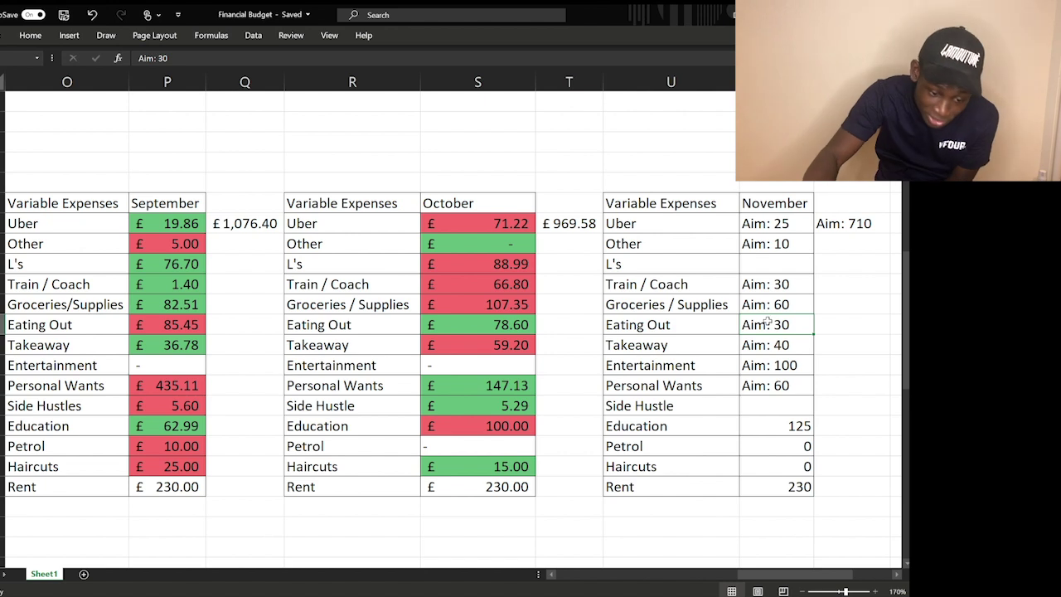
pyautogui.click(768, 341)
pyautogui.click(700, 345)
pyautogui.click(750, 346)
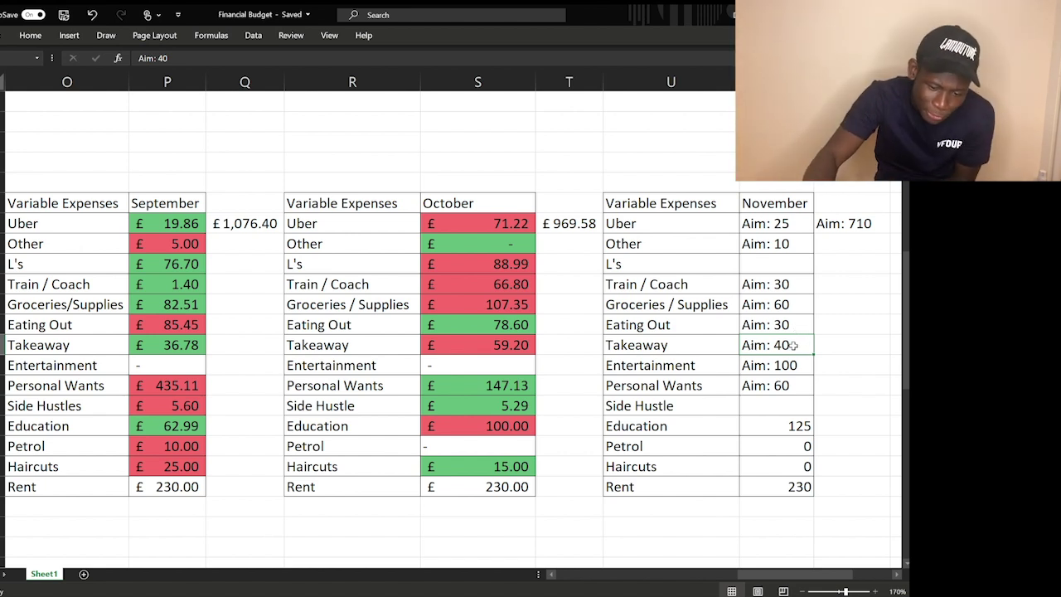
# Review the November figures for Entertainment, Education, Petrol and Haircuts
pyautogui.click(779, 365)
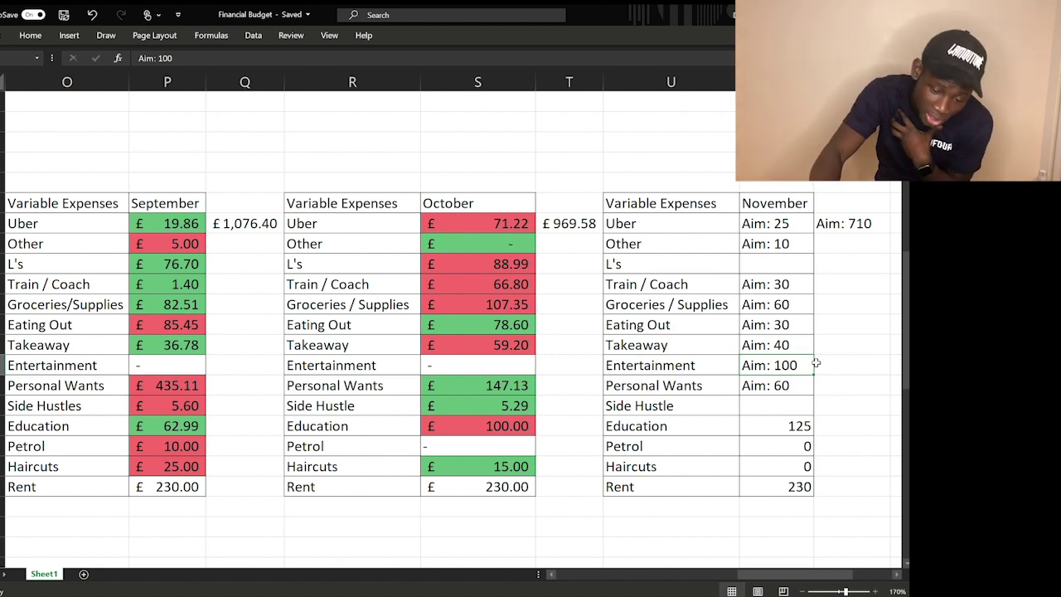
pyautogui.click(779, 426)
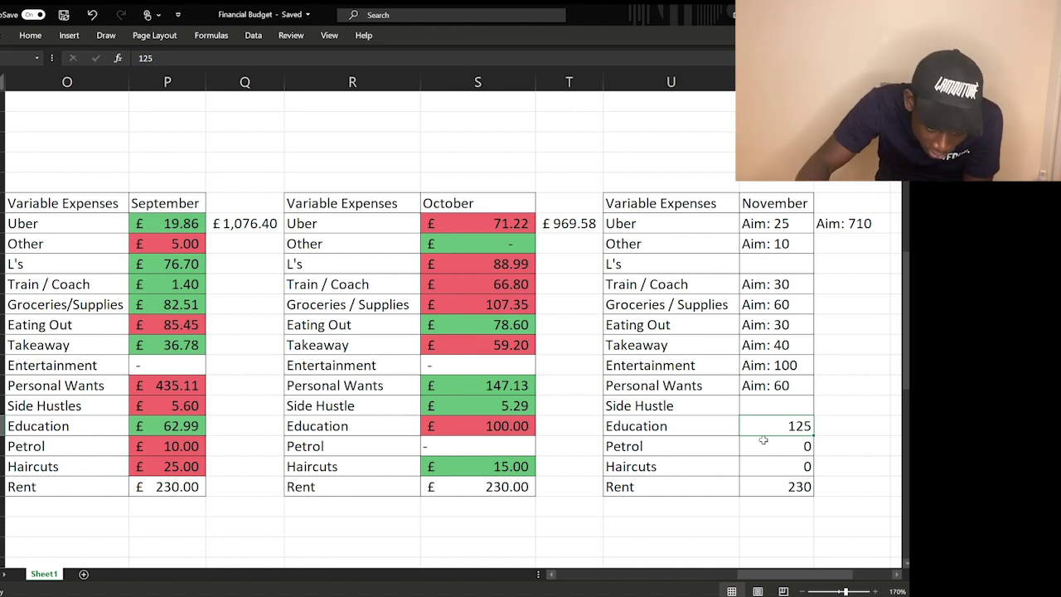
pyautogui.click(768, 442)
pyautogui.click(774, 470)
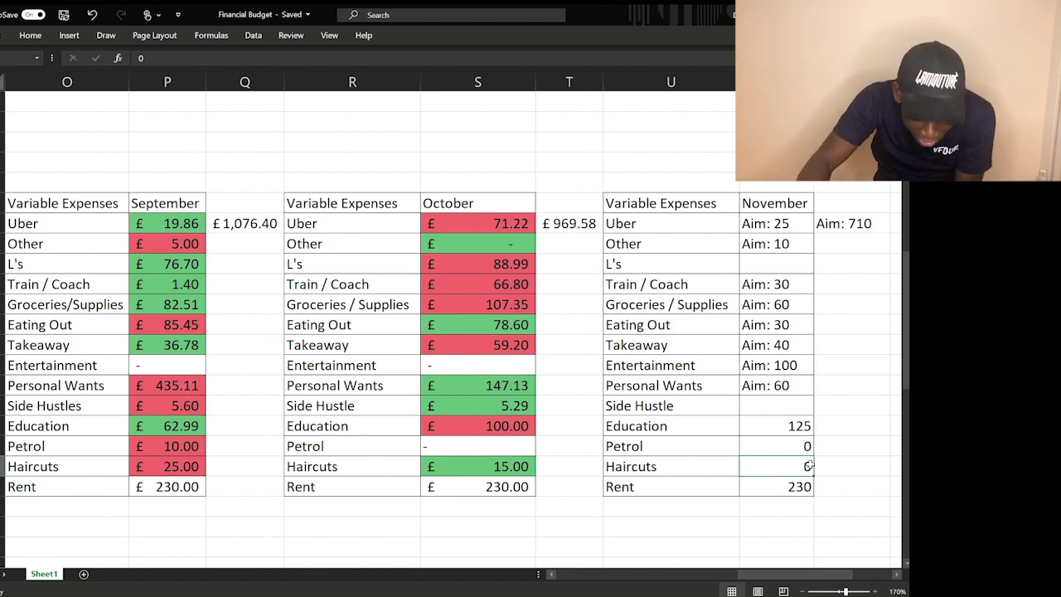
# Compare the overall November spending aim with the September and October variable expense totals
pyautogui.click(828, 224)
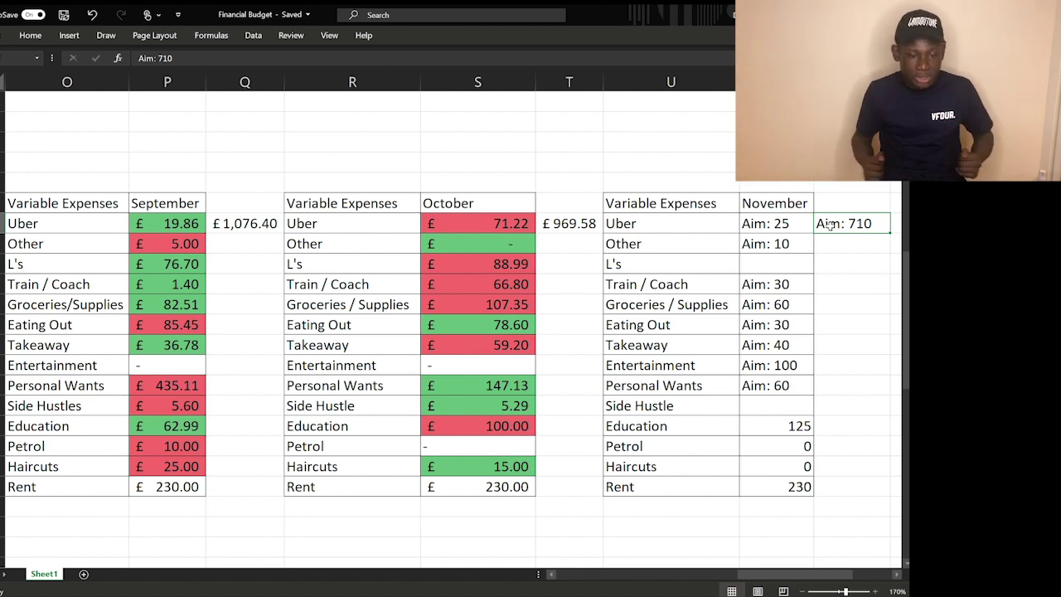
pyautogui.click(234, 222)
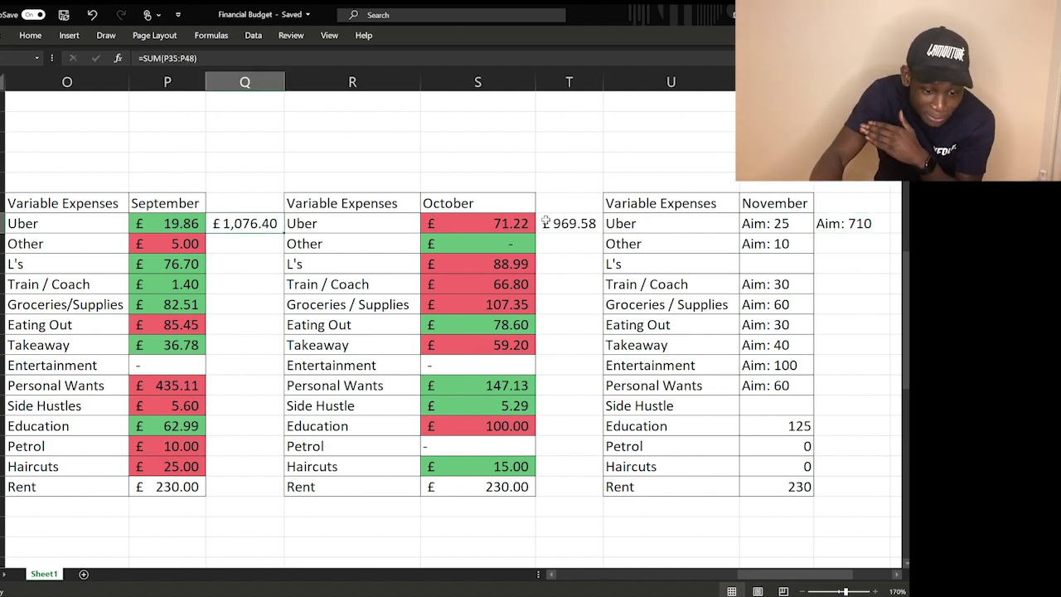
pyautogui.click(579, 222)
pyautogui.click(247, 221)
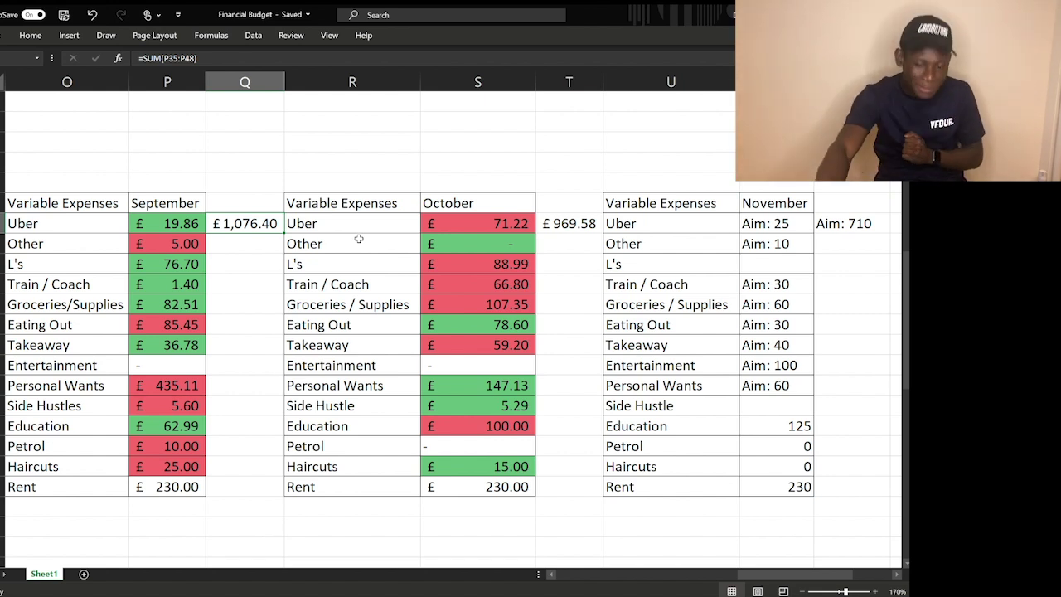
pyautogui.click(849, 223)
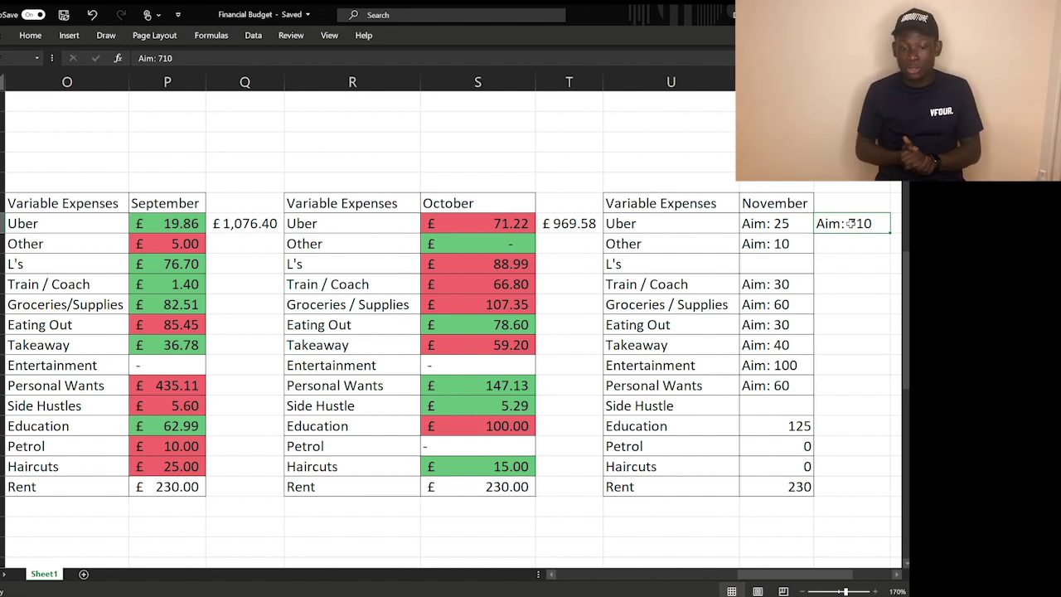
pyautogui.click(235, 220)
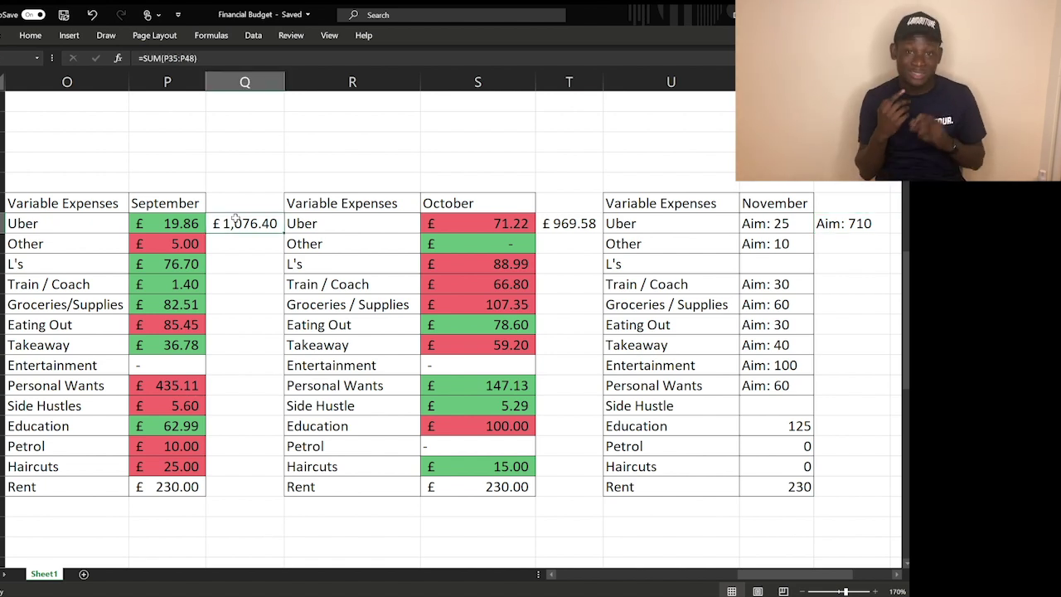
pyautogui.click(852, 223)
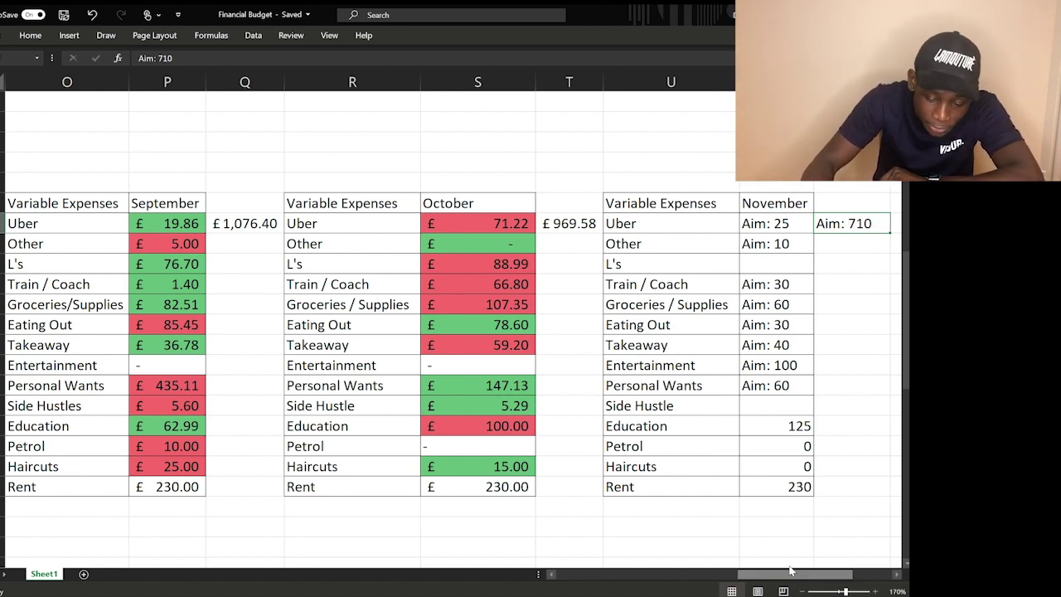
# Go to the Fixed Expenses tables and compare the Gym rows for September and October
pyautogui.moveTo(790, 570); pyautogui.dragTo(644, 570)
pyautogui.moveTo(264, 220); pyautogui.dragTo(322, 227)
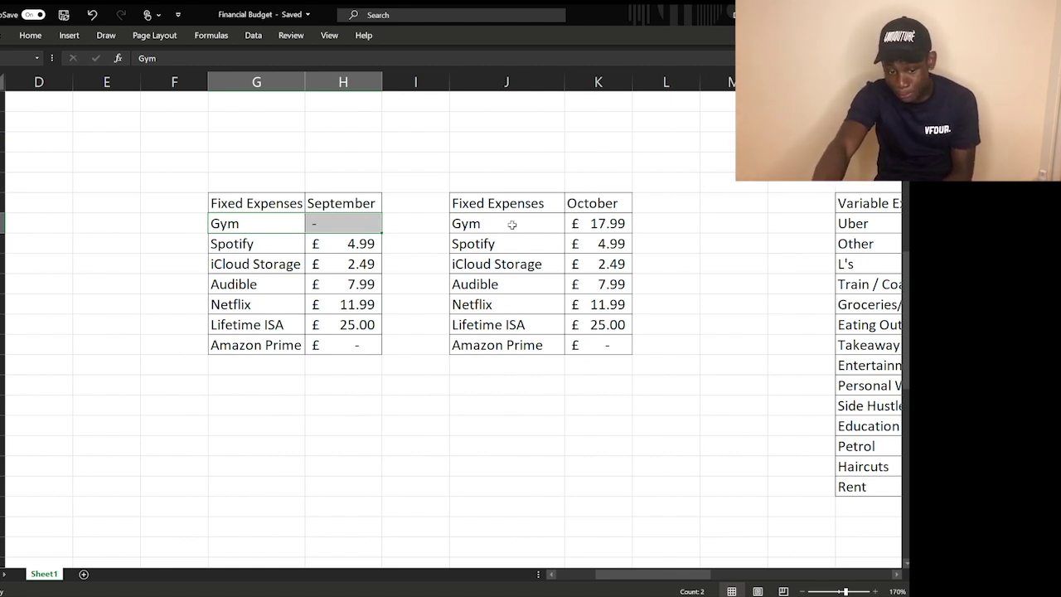
pyautogui.moveTo(512, 225); pyautogui.dragTo(600, 225)
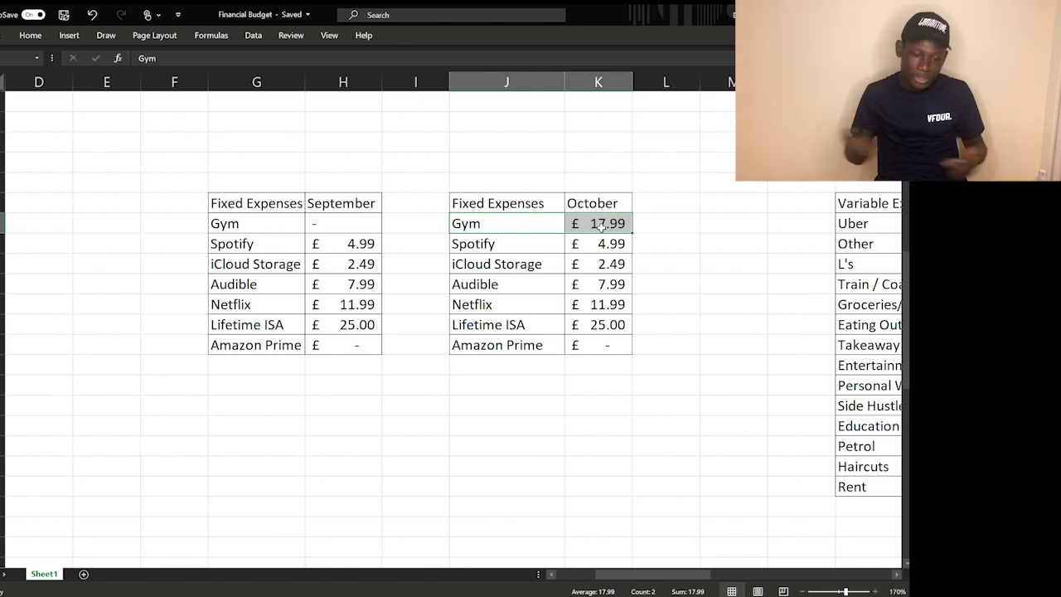
pyautogui.click(621, 424)
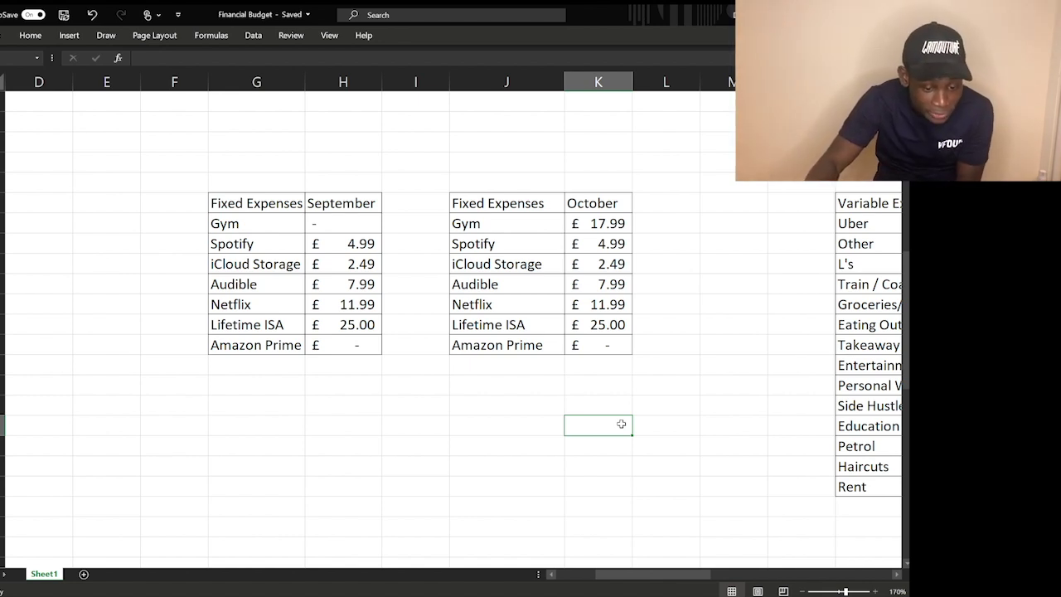
# Highlight the Audible and Netflix rows across both Fixed Expenses tables to compare September with October
pyautogui.moveTo(256, 283); pyautogui.dragTo(621, 290)
pyautogui.click(537, 437)
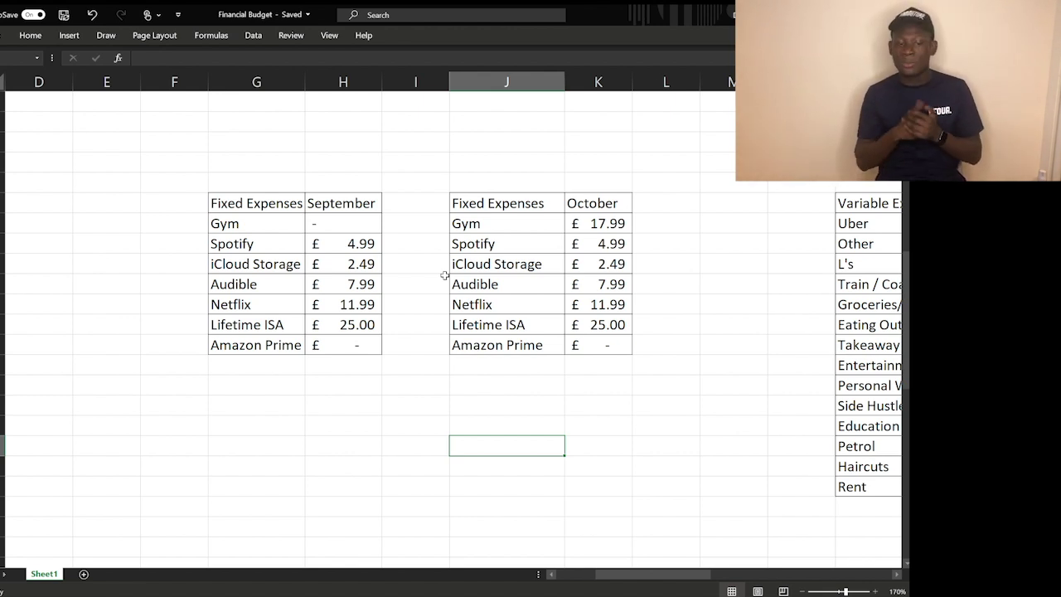
pyautogui.moveTo(268, 302); pyautogui.dragTo(447, 304)
pyautogui.click(501, 443)
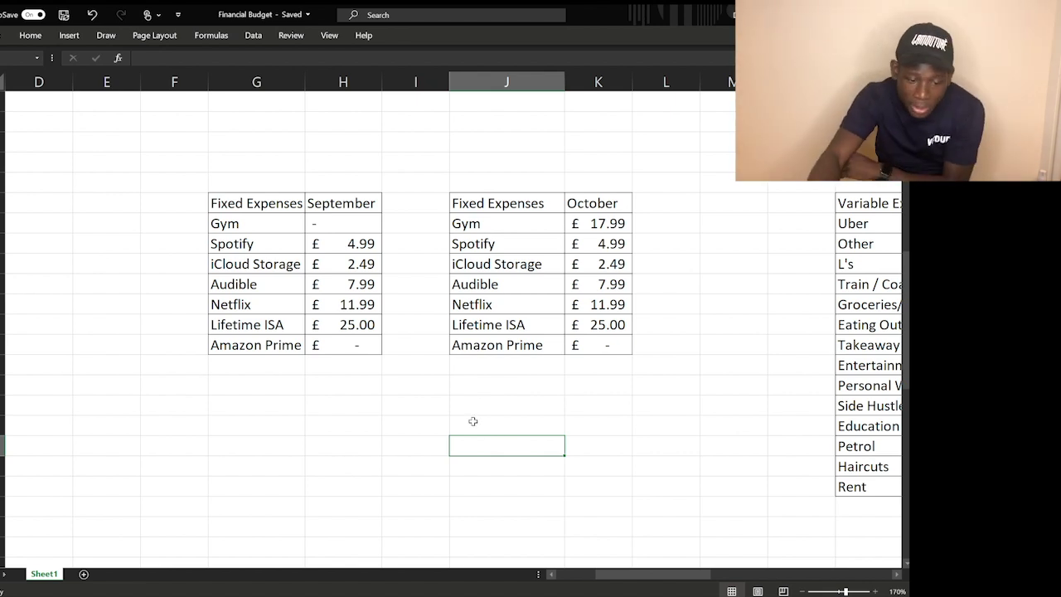
pyautogui.moveTo(268, 304); pyautogui.dragTo(605, 302)
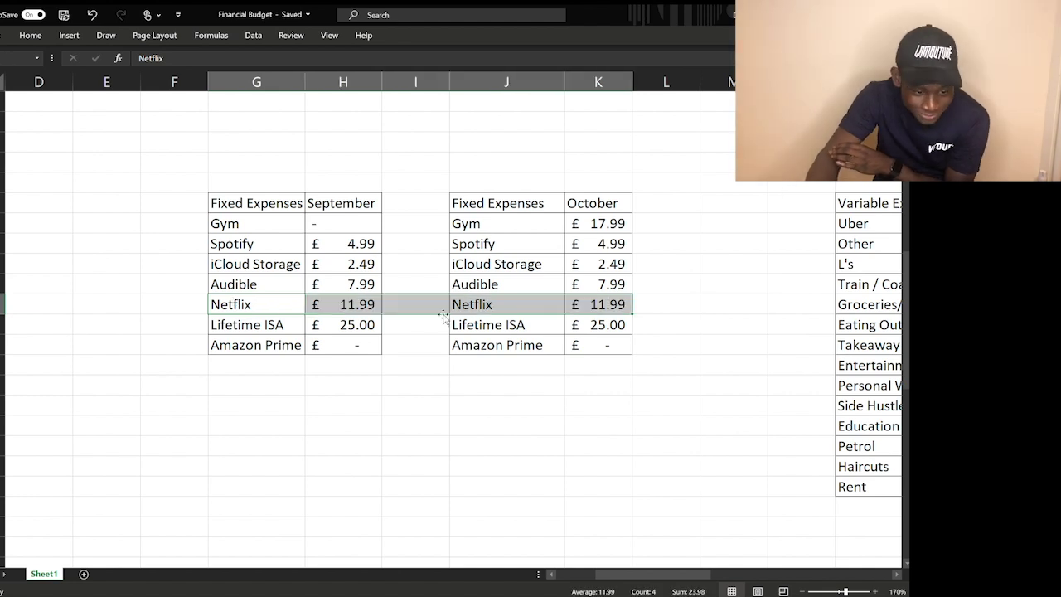
# Check the Lifetime ISA and Amazon Prime fixed expenses, and return to the Variable Expenses tables
pyautogui.click(243, 324)
pyautogui.click(409, 501)
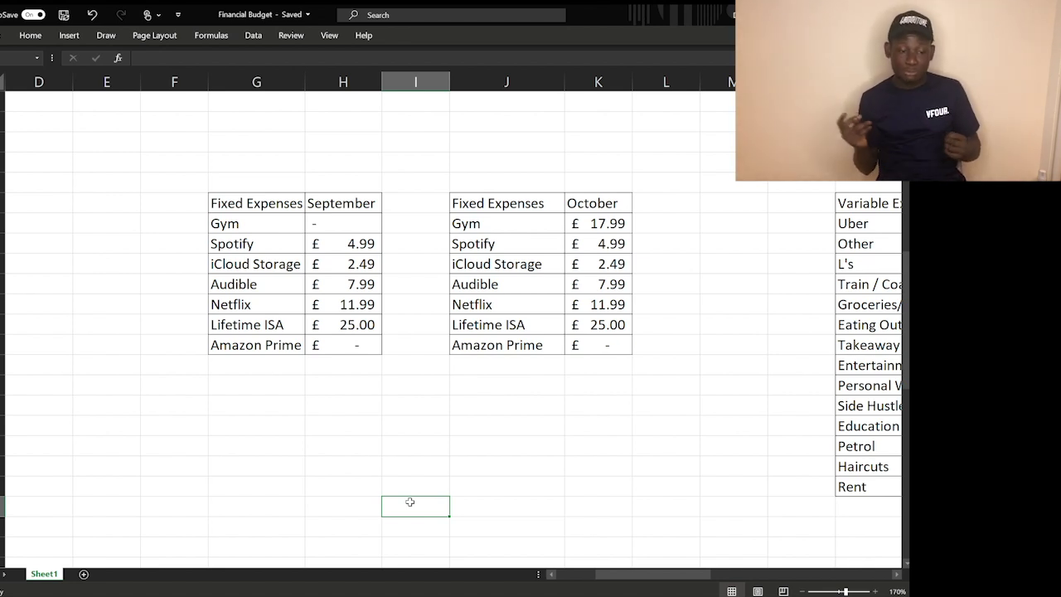
pyautogui.moveTo(239, 345); pyautogui.dragTo(572, 343)
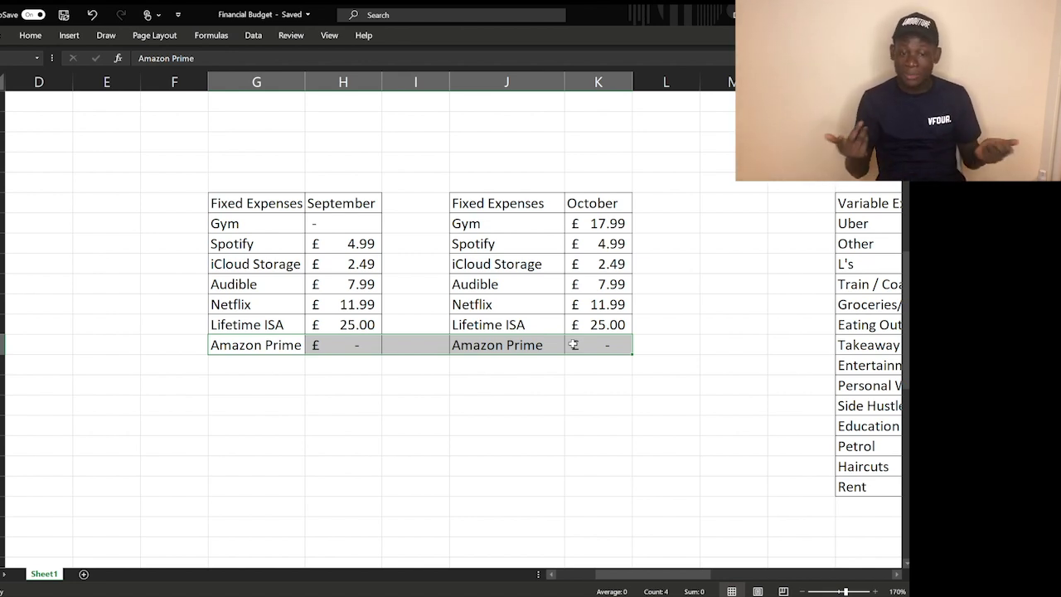
pyautogui.click(426, 423)
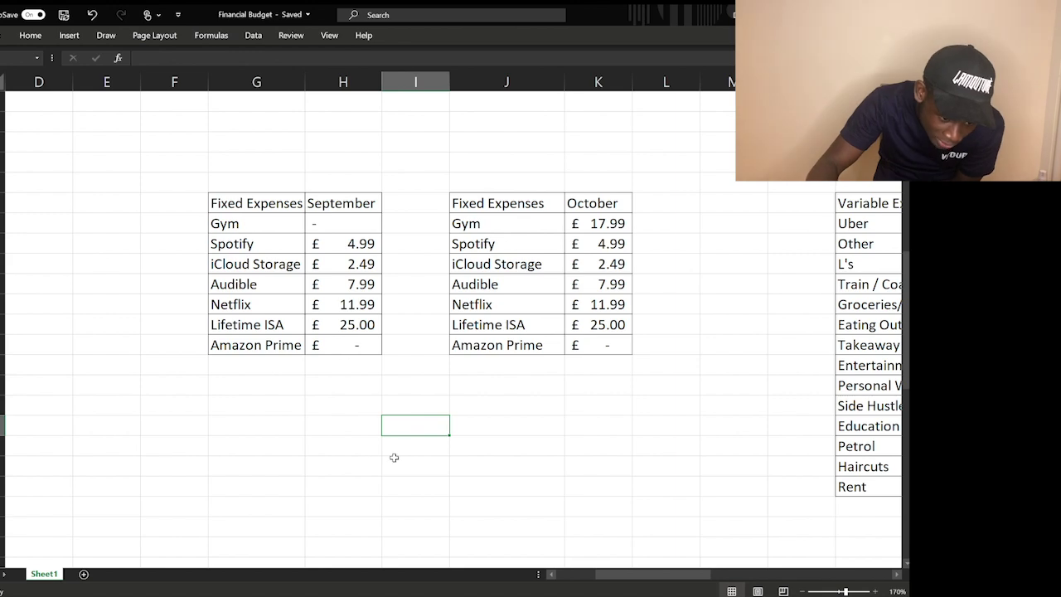
pyautogui.moveTo(614, 573); pyautogui.dragTo(752, 570)
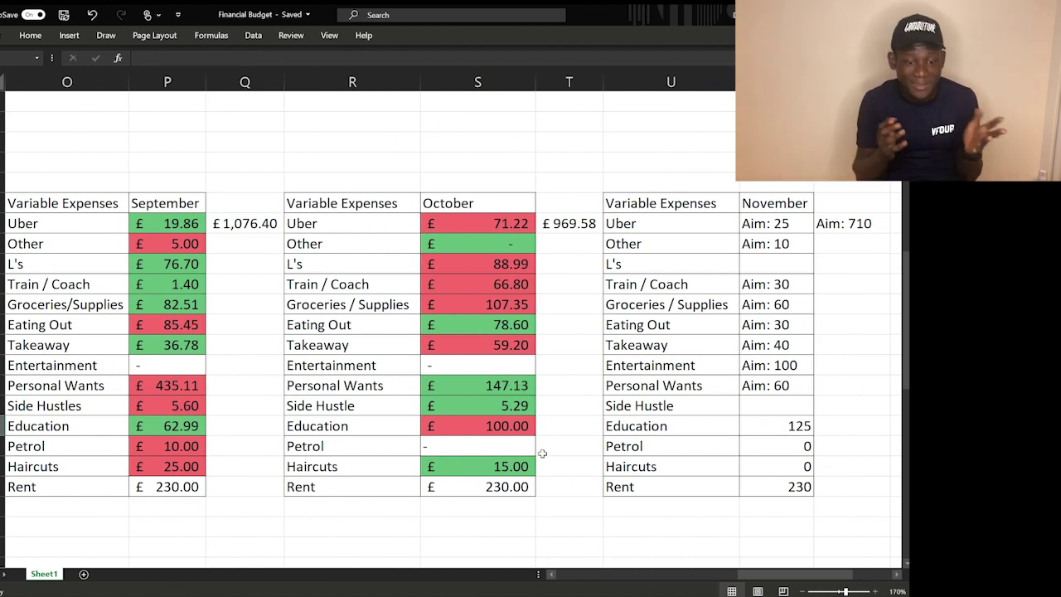